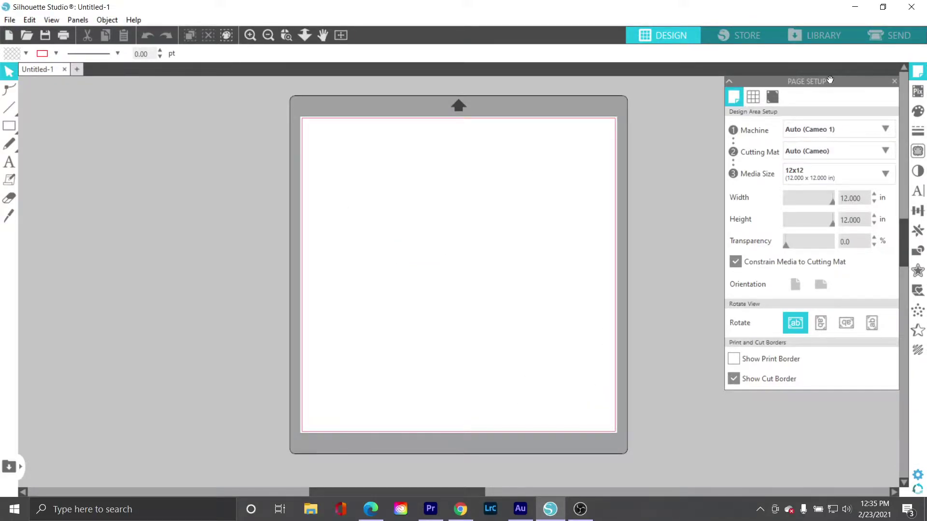
- Show the grid on the design page
click(751, 97)
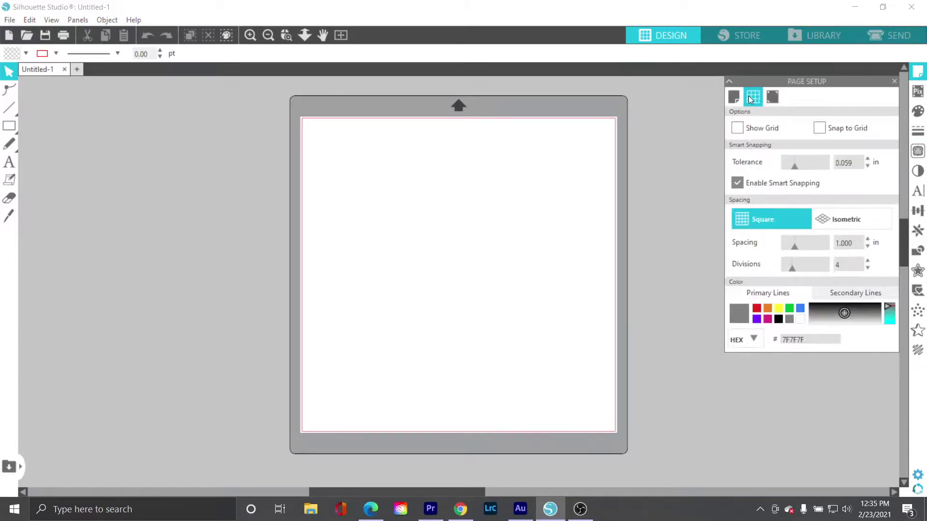
click(737, 131)
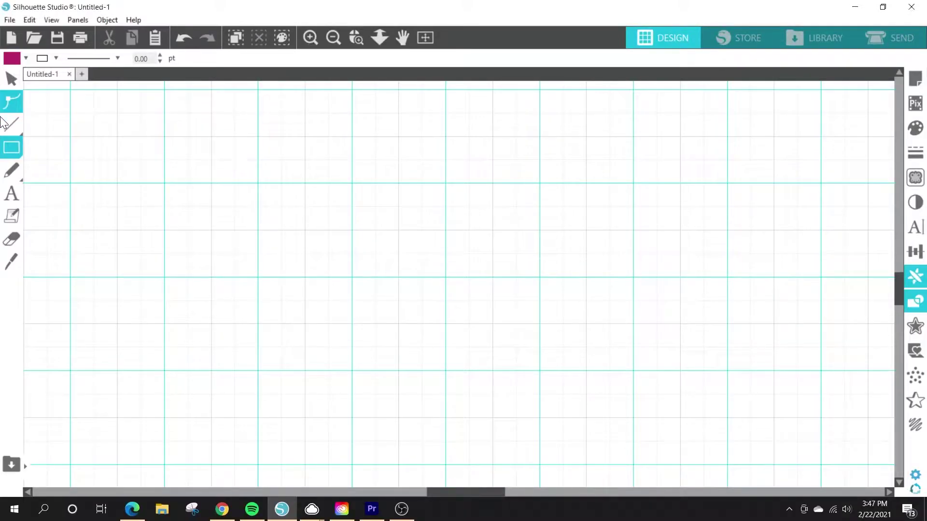
- Draw a tall ellipse about 2.2 in wide and 4.8 in high near the mat's upper middle and fill it golden yellow
click(16, 147)
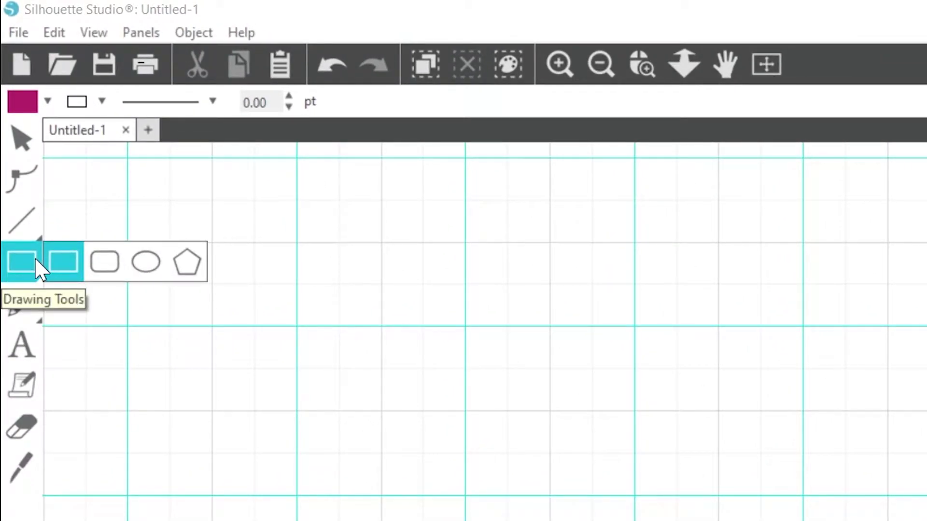
click(151, 263)
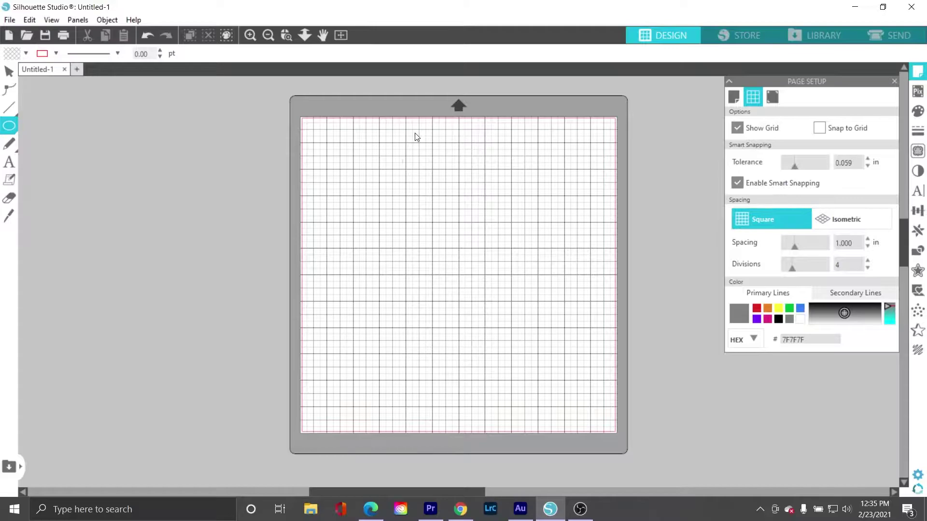
drag(415, 134, 475, 264)
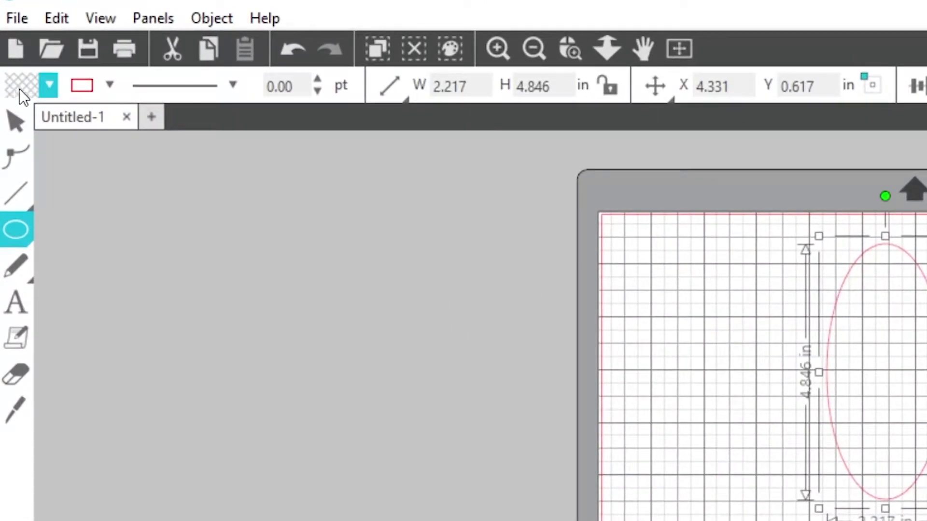
click(47, 87)
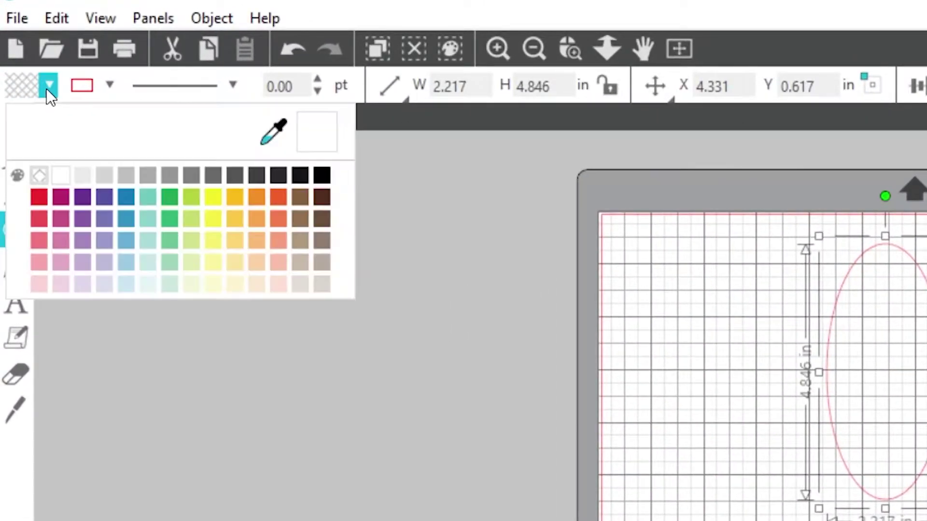
click(235, 198)
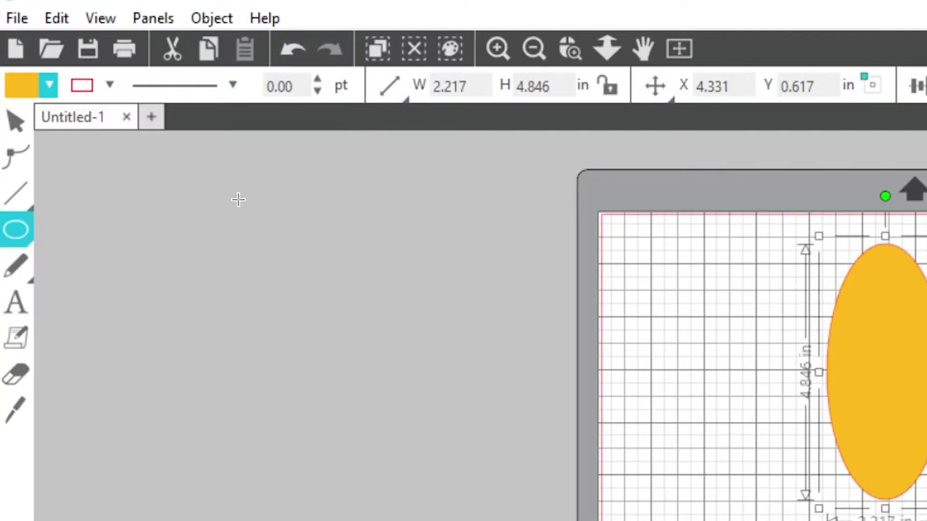
- Duplicate the yellow ellipse and place the copy directly below the original
click(14, 130)
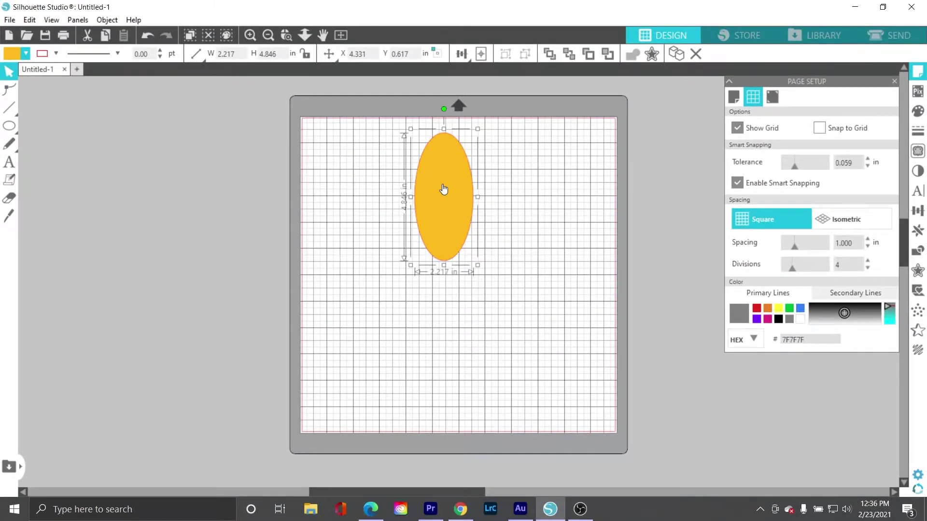
right_click(443, 189)
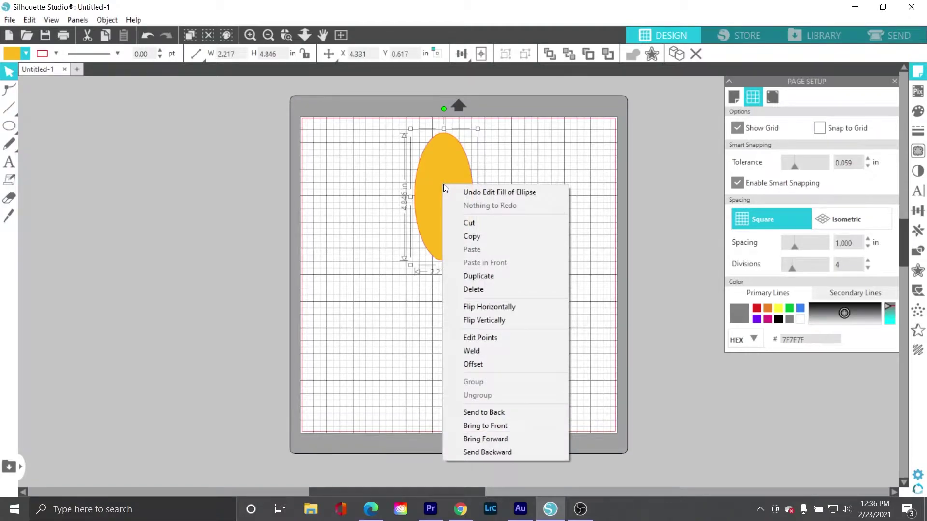
click(489, 275)
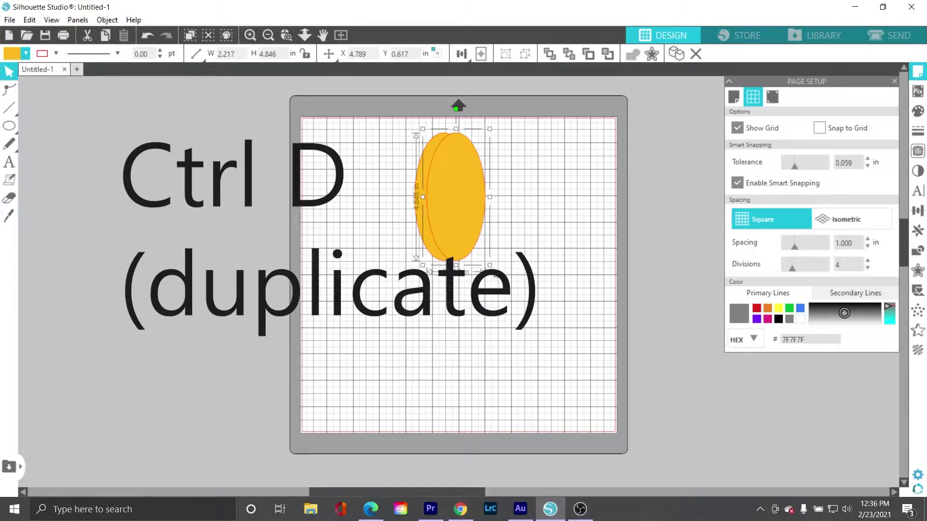
drag(456, 161, 441, 295)
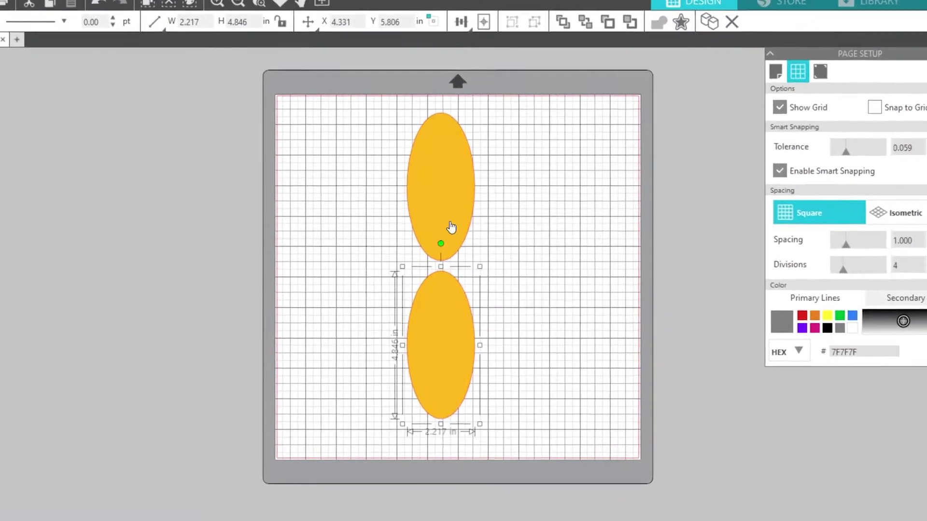
- Select both yellow ellipses and align them on a common vertical centre line
drag(452, 232, 445, 202)
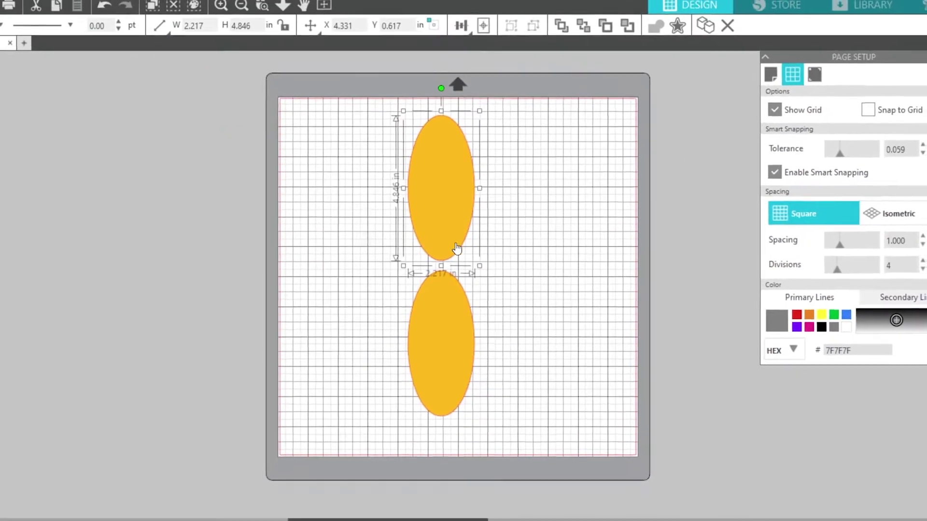
shift+click(465, 324)
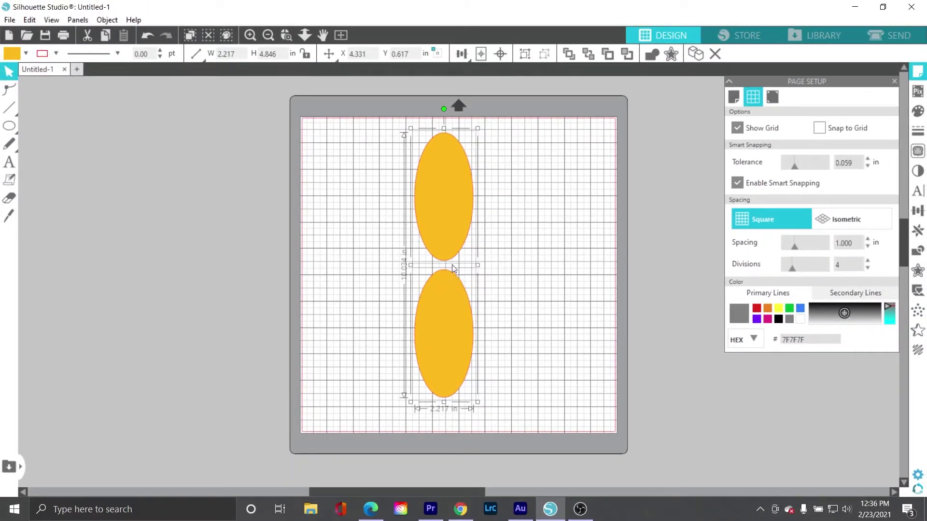
click(461, 59)
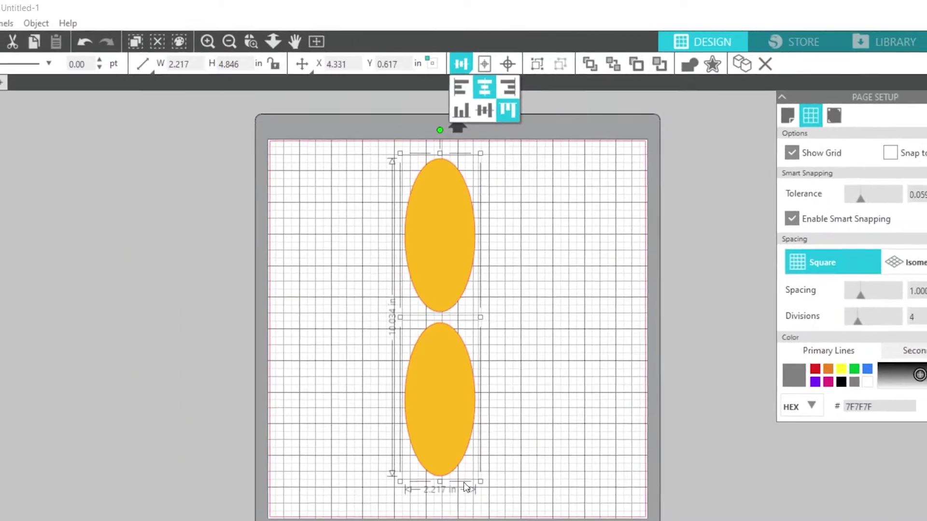
- Nudge the lower ellipse straight up until its tip slightly overlaps the bottom of the upper ellipse
click(442, 505)
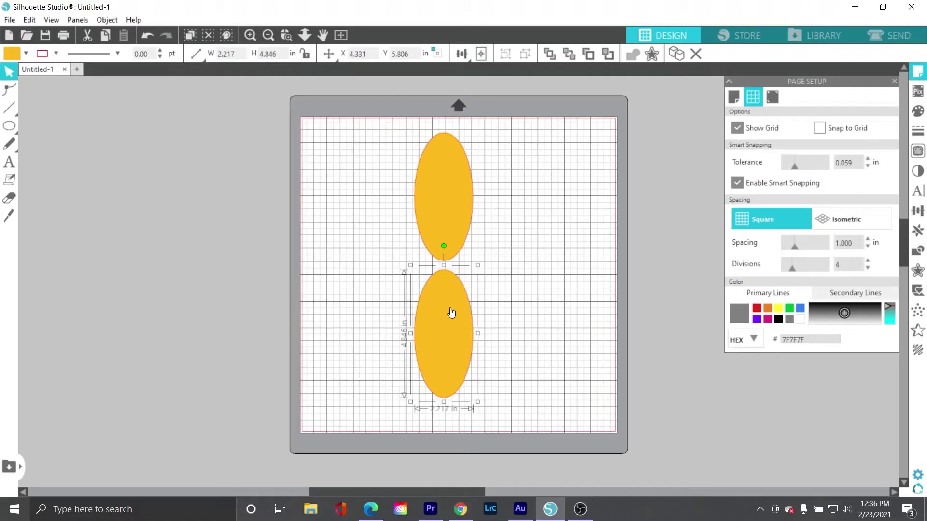
key(Up)
key(Up)
key(Up)
key(Up)
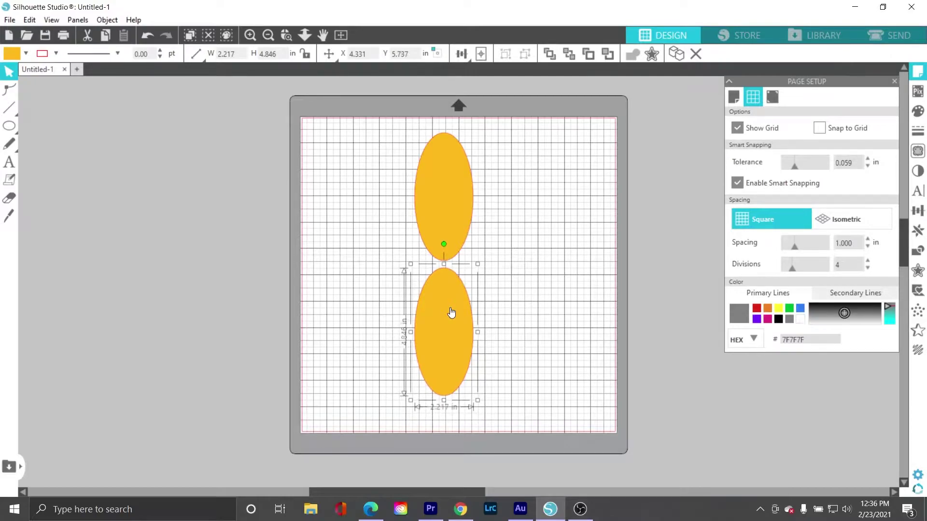
key(Up)
key(Up)
key(Up)
key(Up)
key(Up)
key(Up)
key(Up)
key(Up)
key(Up)
key(Up)
key(Up)
key(Up)
key(Up)
key(Up)
key(Up)
key(Up)
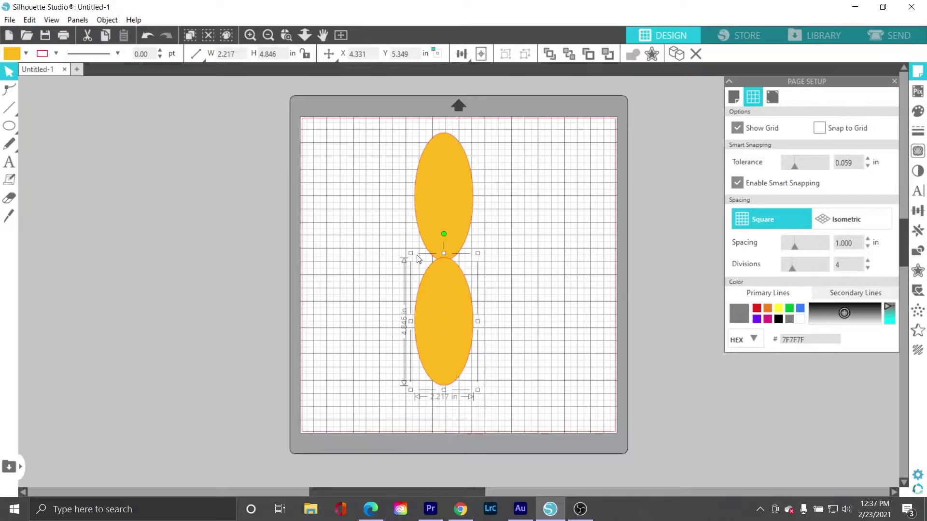
- Weld the two overlapping ellipses into one double-petal shape
shift+click(443, 172)
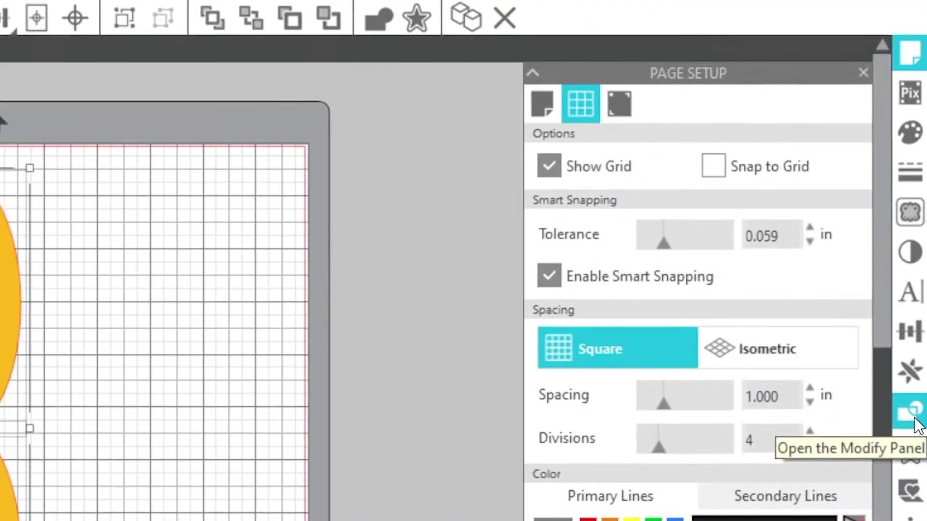
click(913, 420)
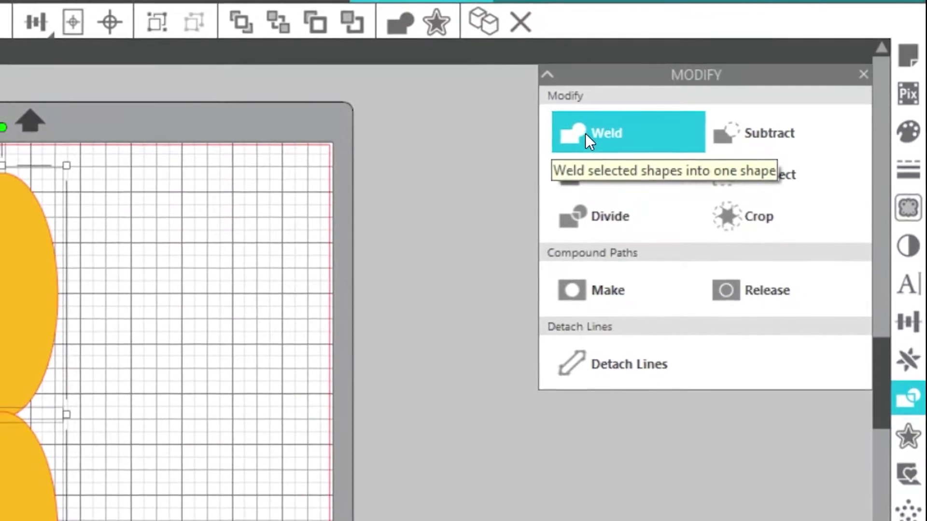
click(593, 132)
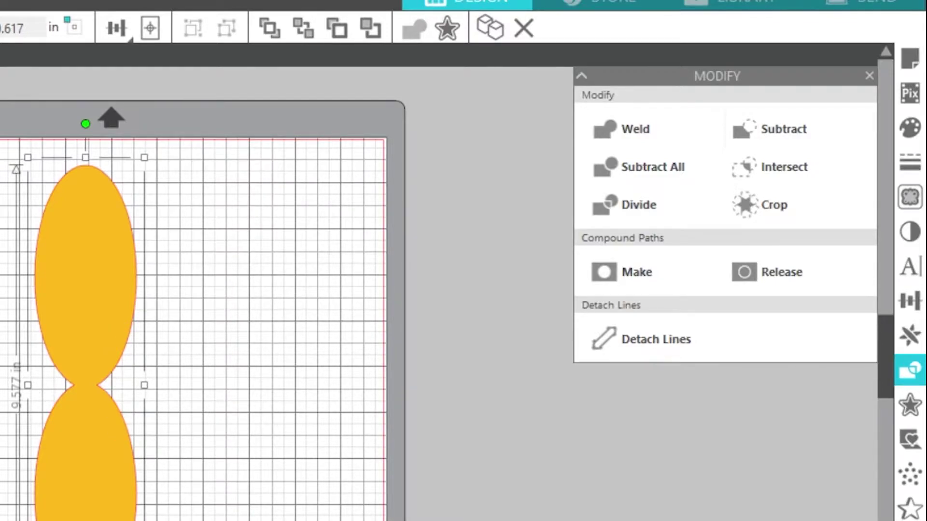
- Try replicating the double petal with five rotated copies, and undo the replication
click(914, 340)
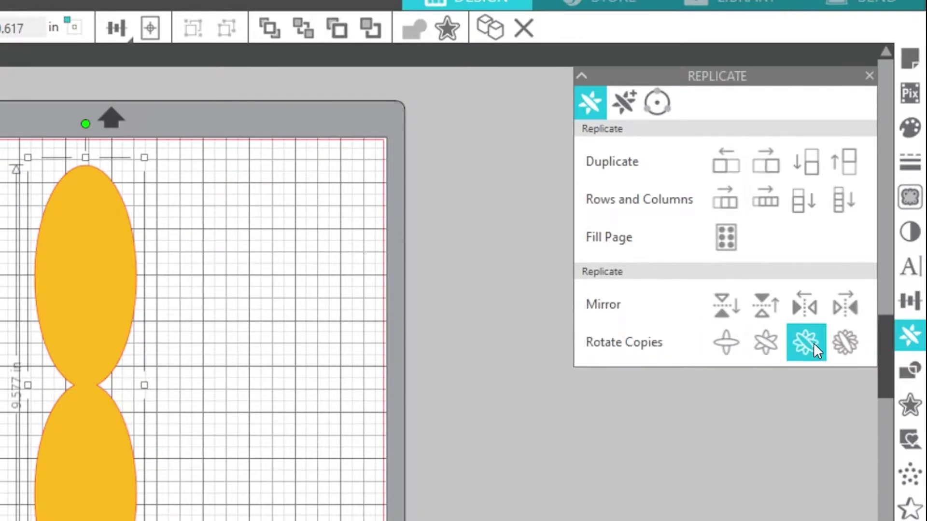
click(844, 341)
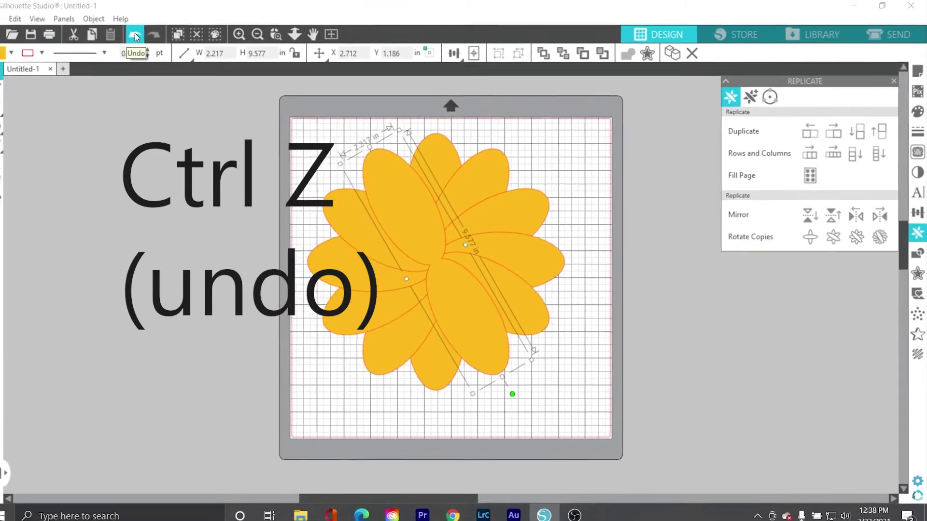
click(147, 34)
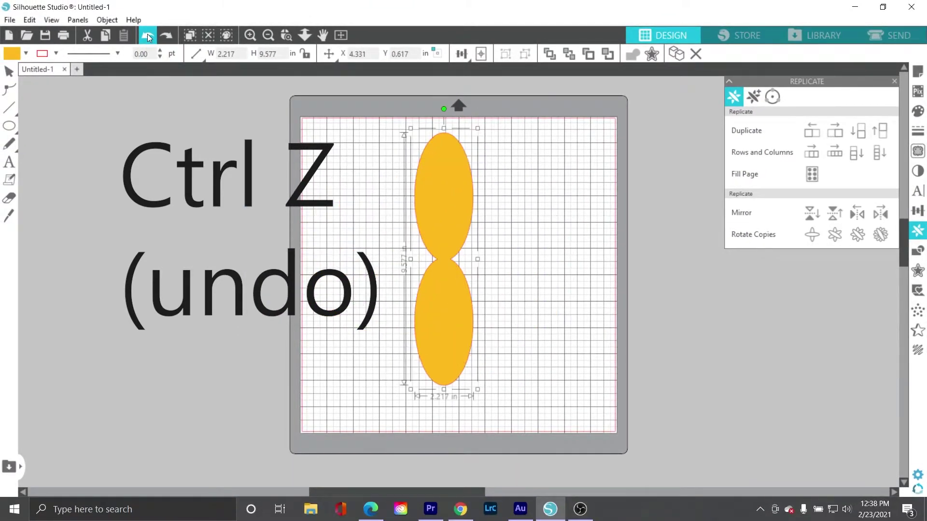
- Replicate the double petal with three rotated copies and weld all the petals into a single eight-petal flower
click(858, 235)
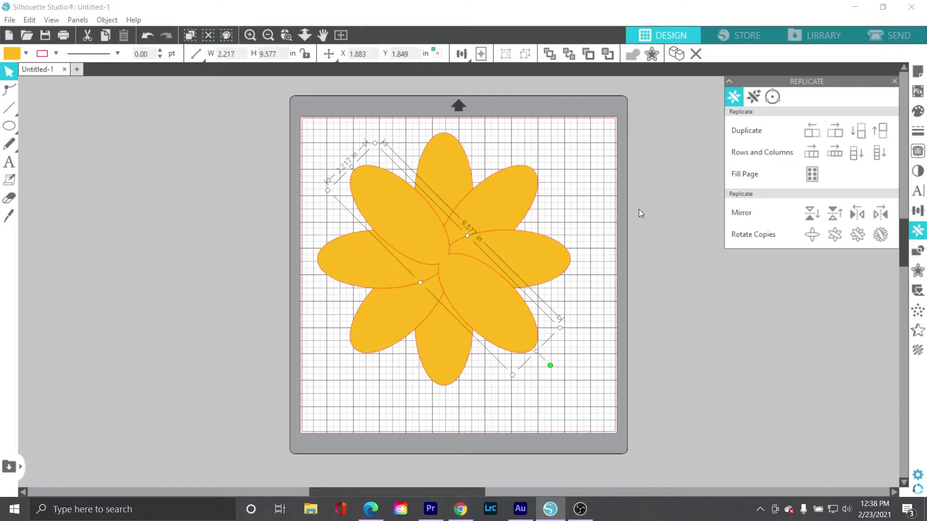
click(452, 153)
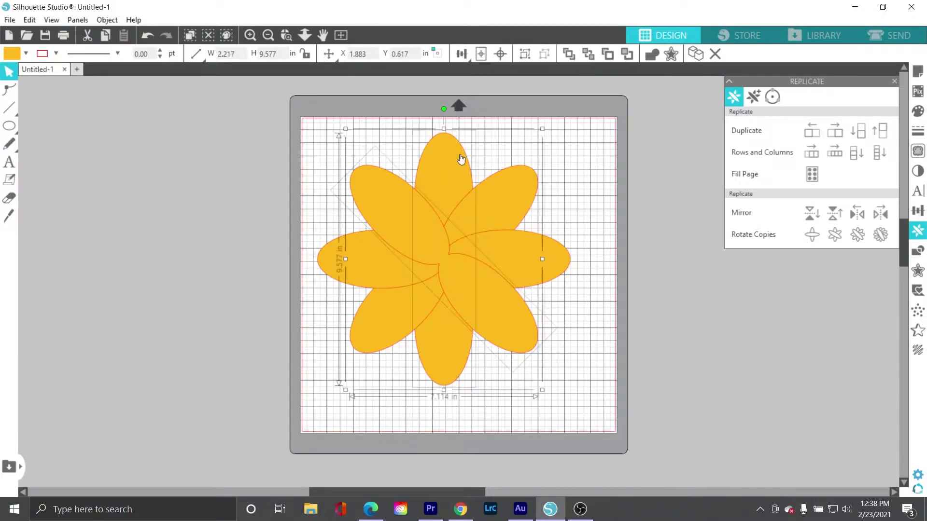
click(563, 260)
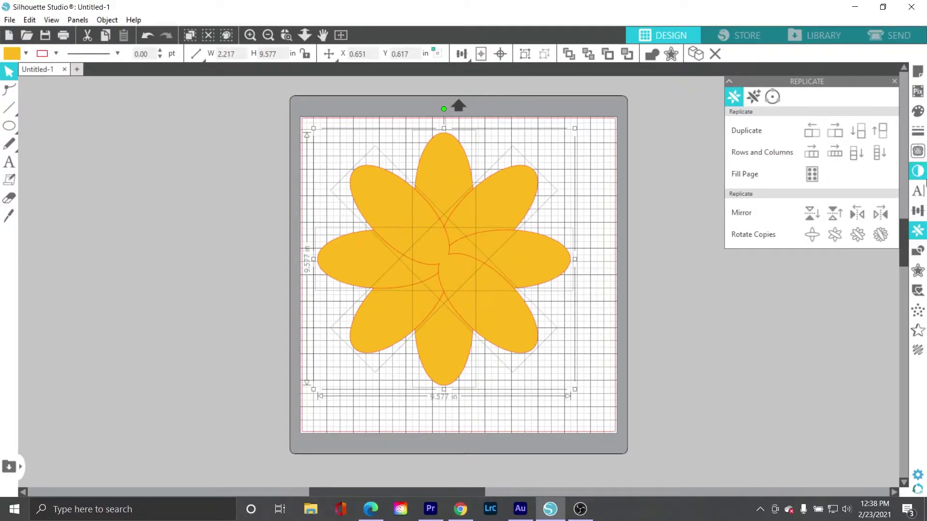
click(917, 250)
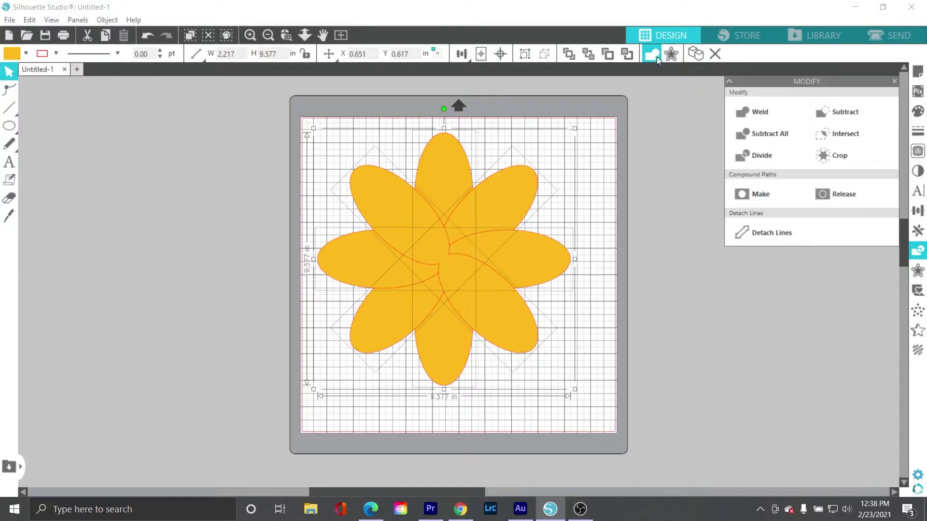
click(750, 111)
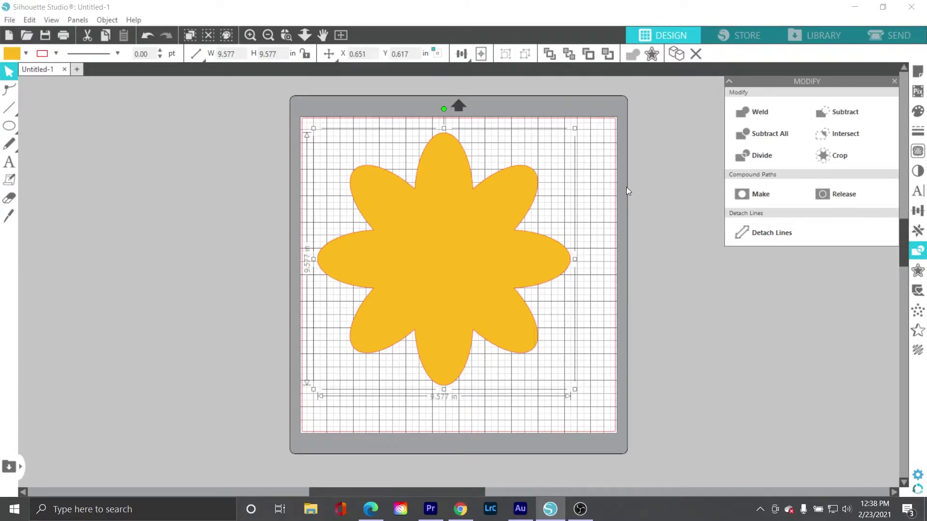
- Move the yellow flower off the mat to its right side and deselect it
drag(432, 244, 828, 321)
click(460, 197)
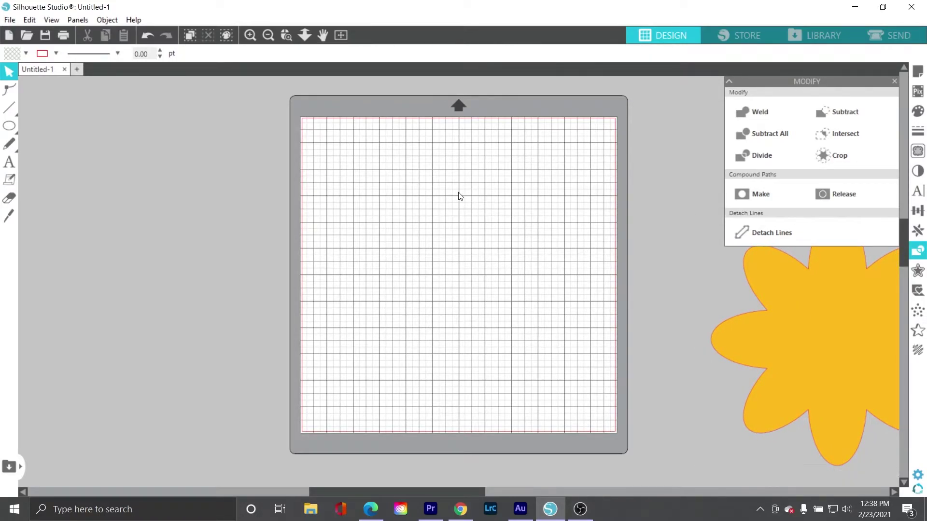
- Draw a second tall ellipse about 2.5 in wide and 5.4 in high on the empty mat and fill it purple
mouse_move(9, 126)
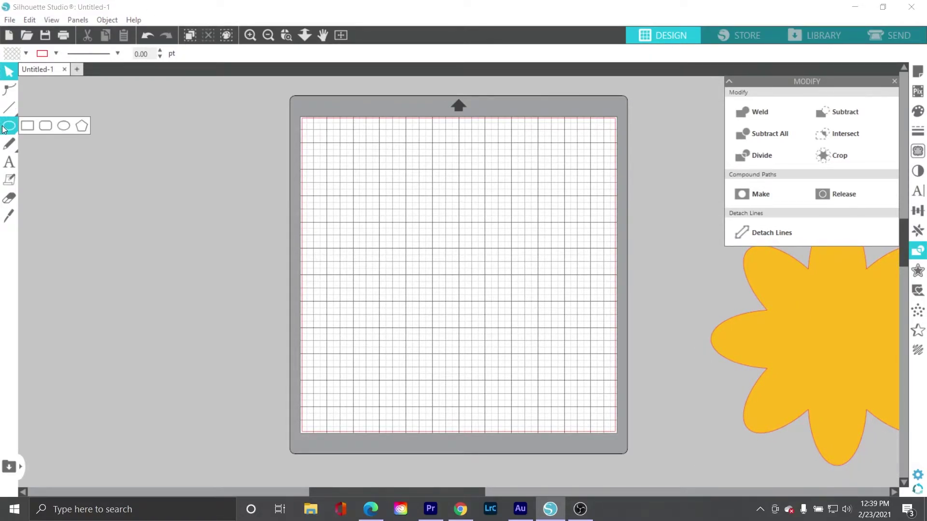
click(66, 126)
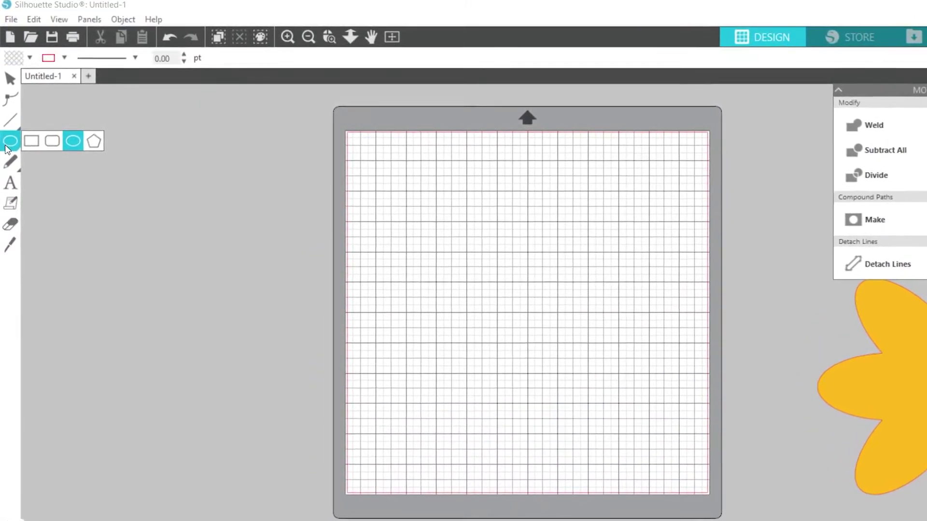
drag(493, 155, 584, 339)
click(35, 63)
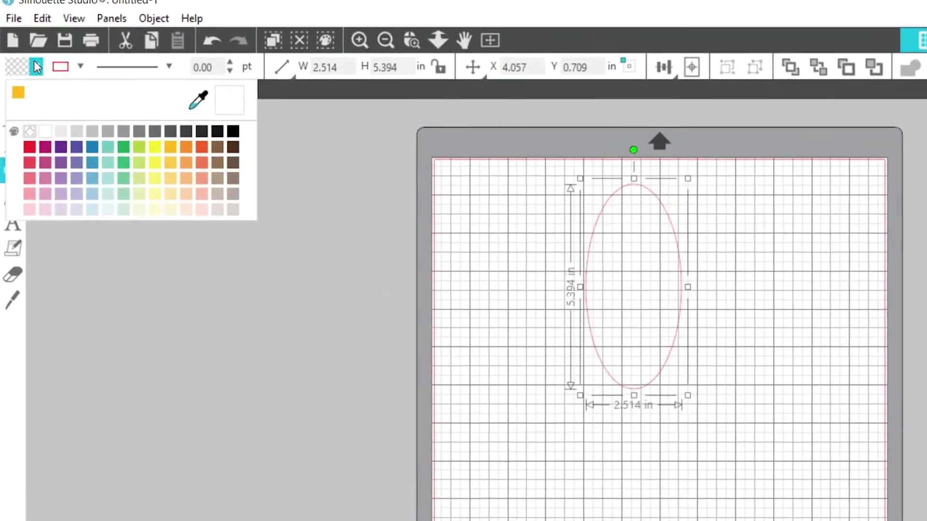
click(63, 155)
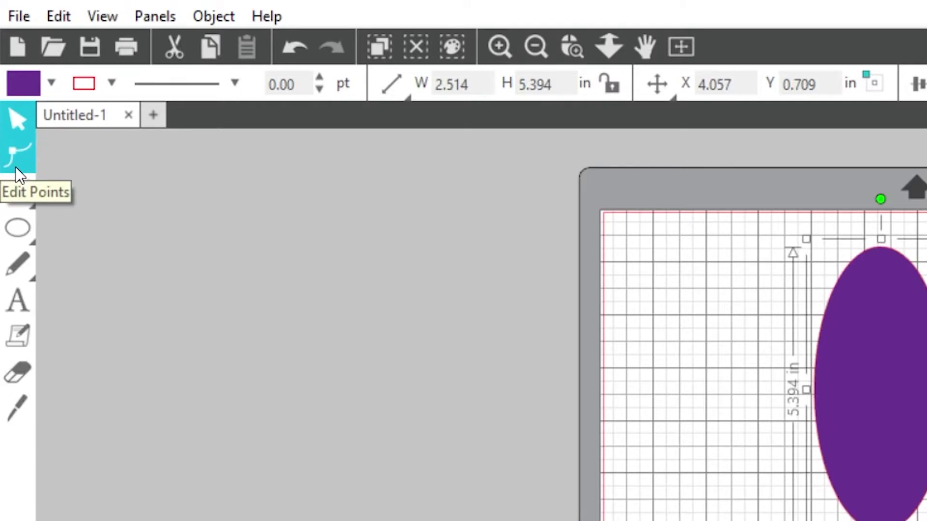
- Try reshaping the purple ellipse by pulling its left edit point outward and tilting its upper handle, and undo these changes
click(13, 155)
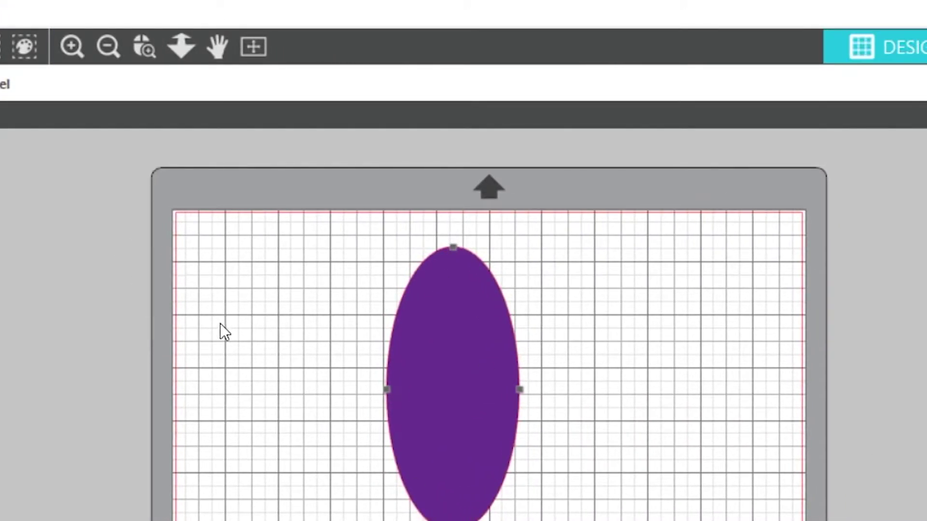
click(387, 389)
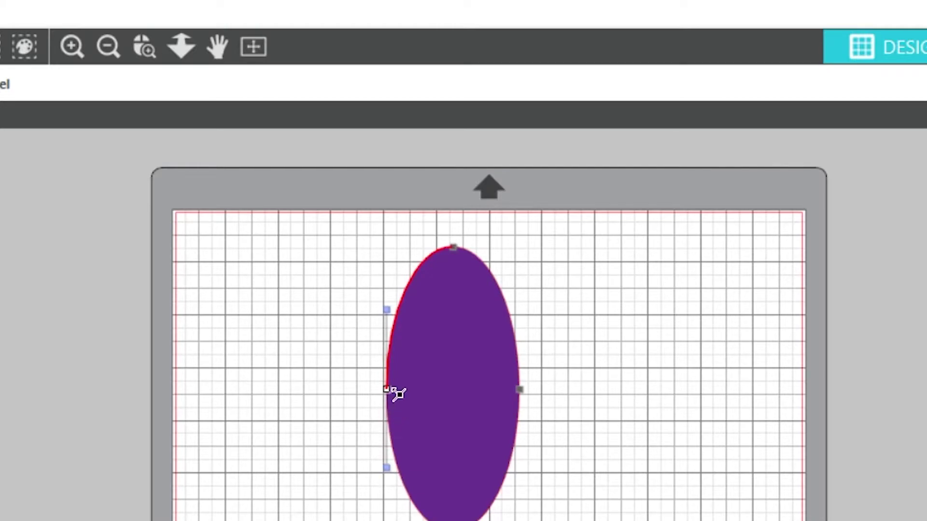
drag(387, 390, 301, 384)
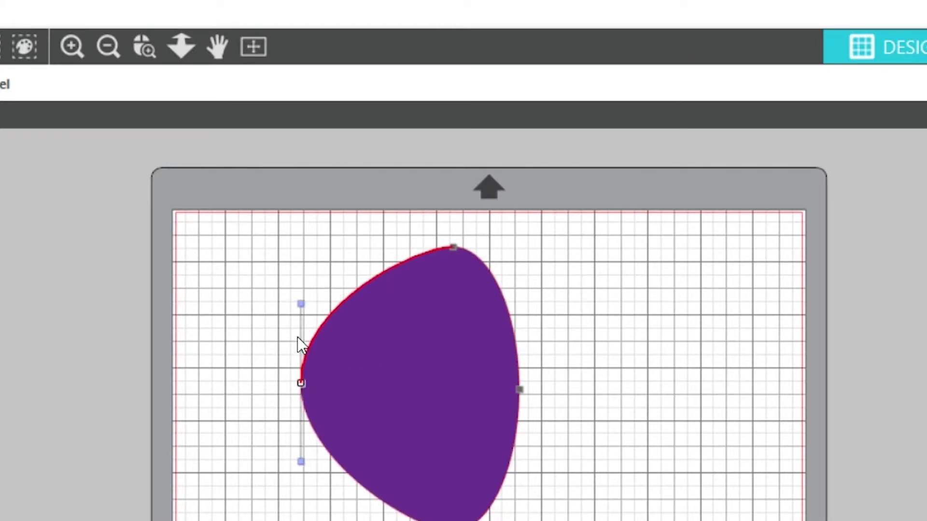
drag(301, 305, 275, 266)
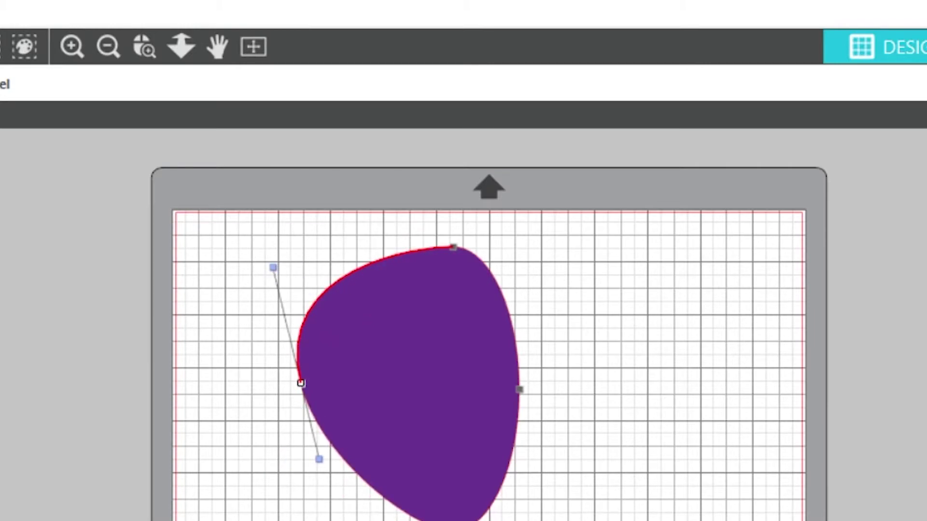
key(ctrl+z)
key(ctrl+z)
key(ctrl+z)
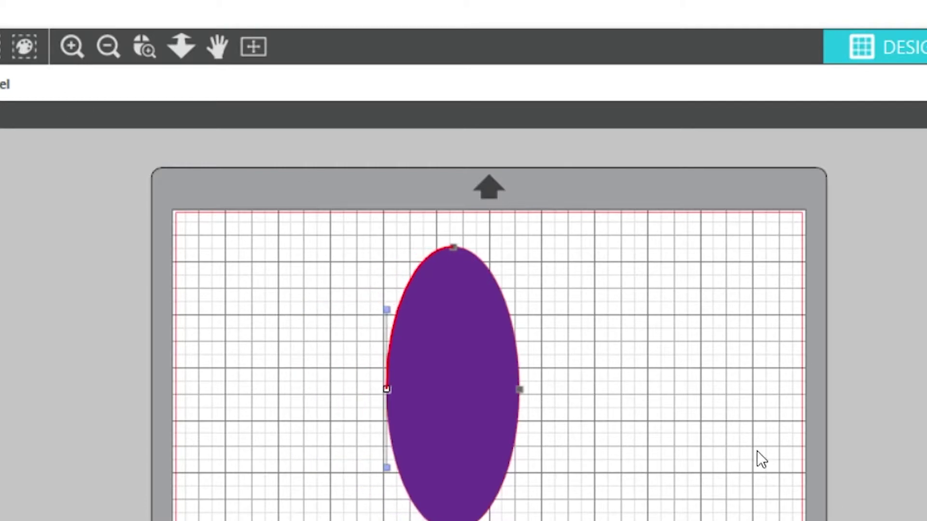
- Convert the ellipse's top edit point to a corner and pull its left handle down to curve the upper-left edge inward
click(453, 248)
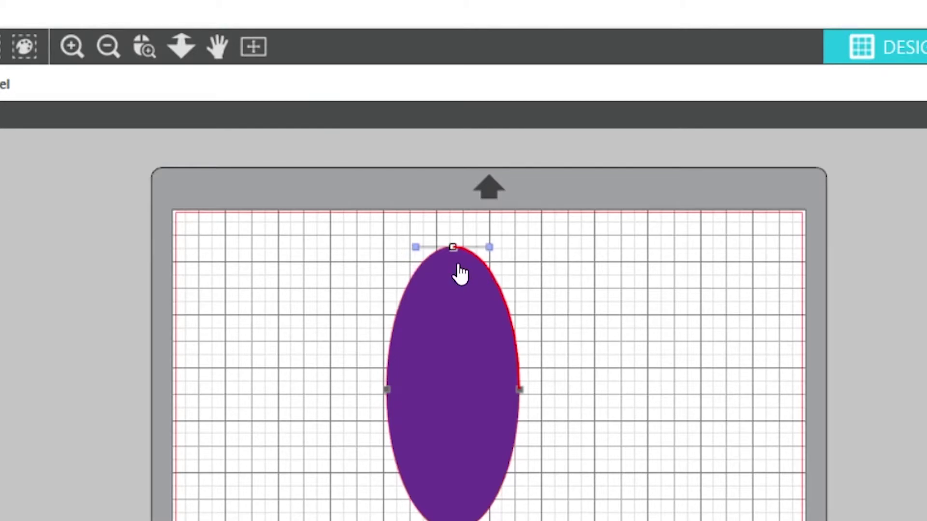
right_click(454, 248)
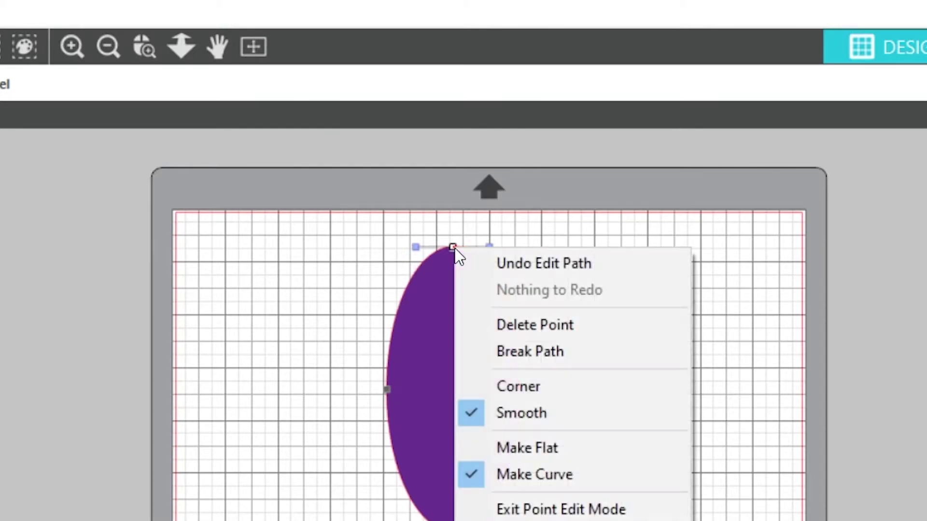
click(537, 389)
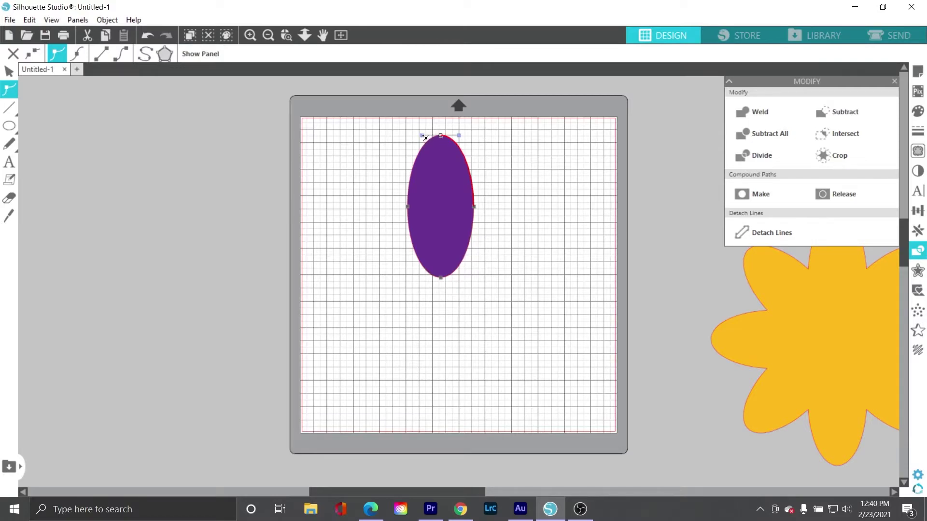
drag(424, 137, 424, 170)
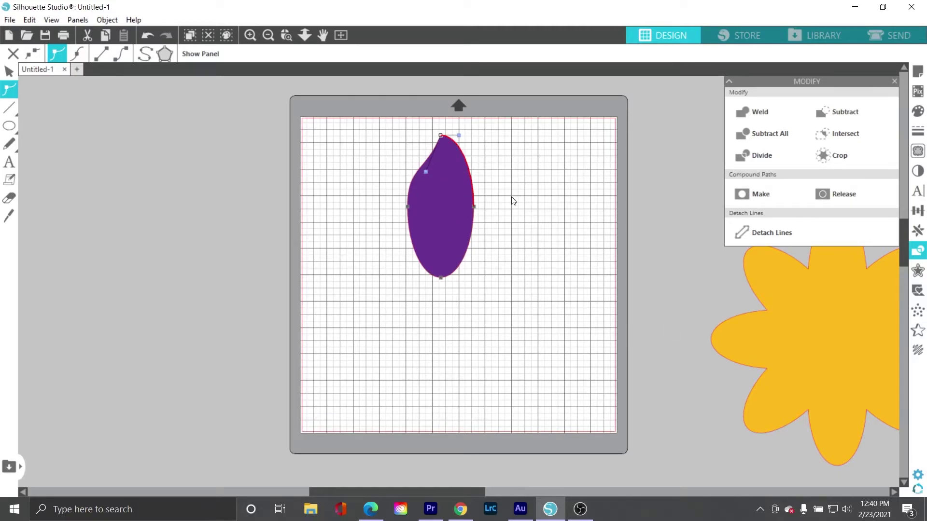
click(531, 201)
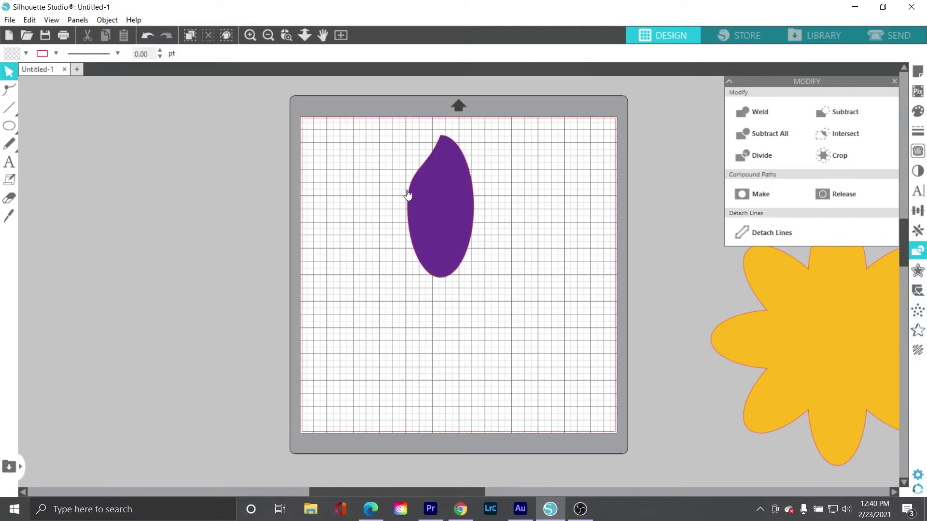
- Remove the fill colour from the reshaped petal so that only its outline is left
click(443, 205)
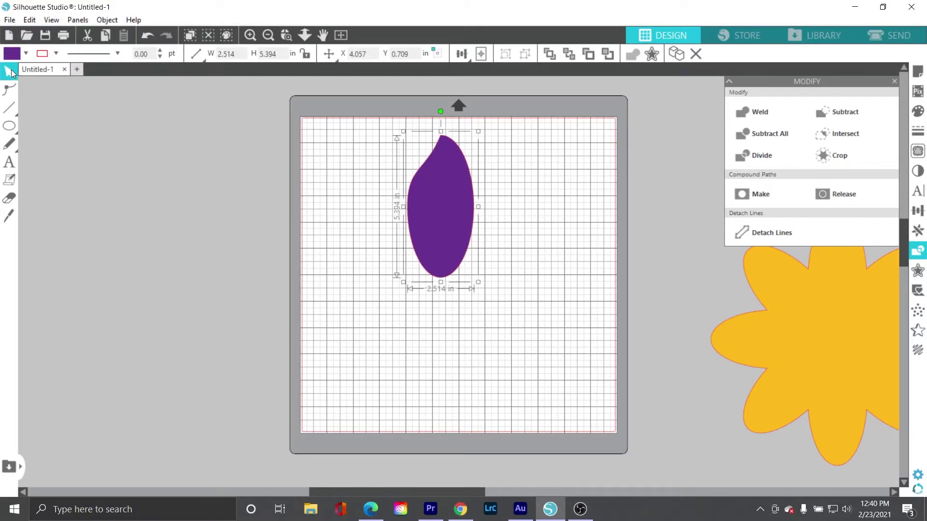
click(26, 53)
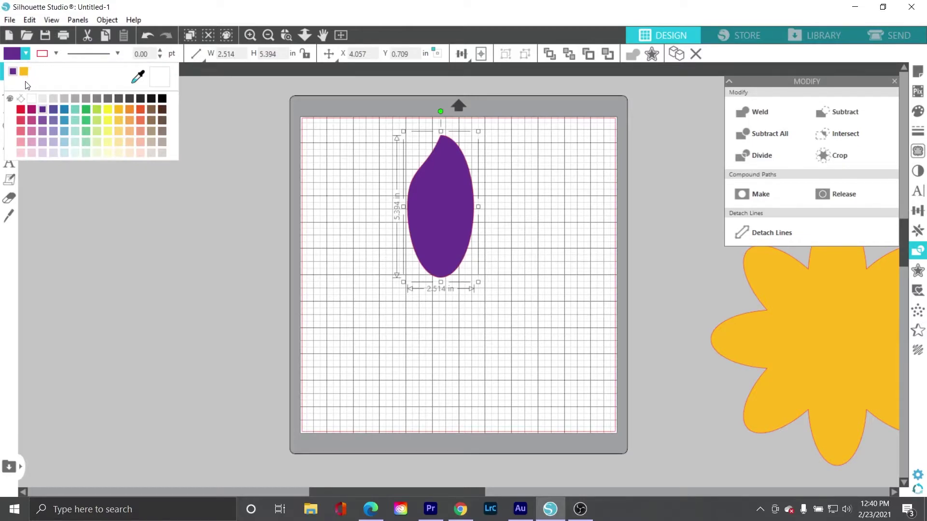
click(21, 99)
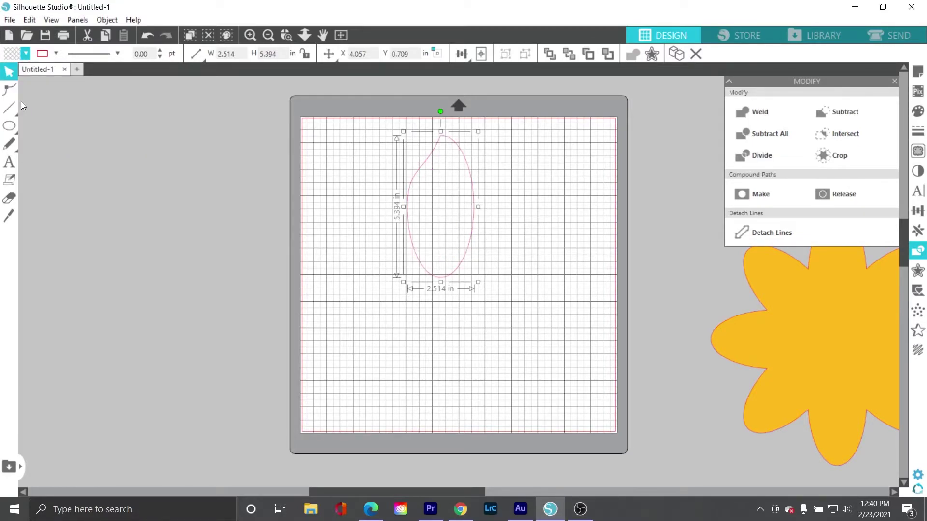
- Move the petal outline so its tip lies on a vertical grid line, at about X 3.742 in and Y 0.700 in
click(250, 34)
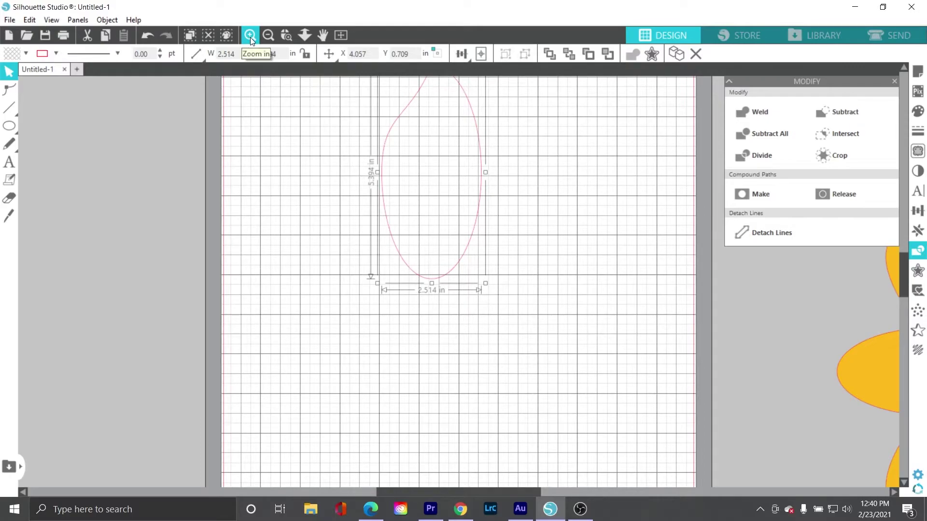
click(250, 35)
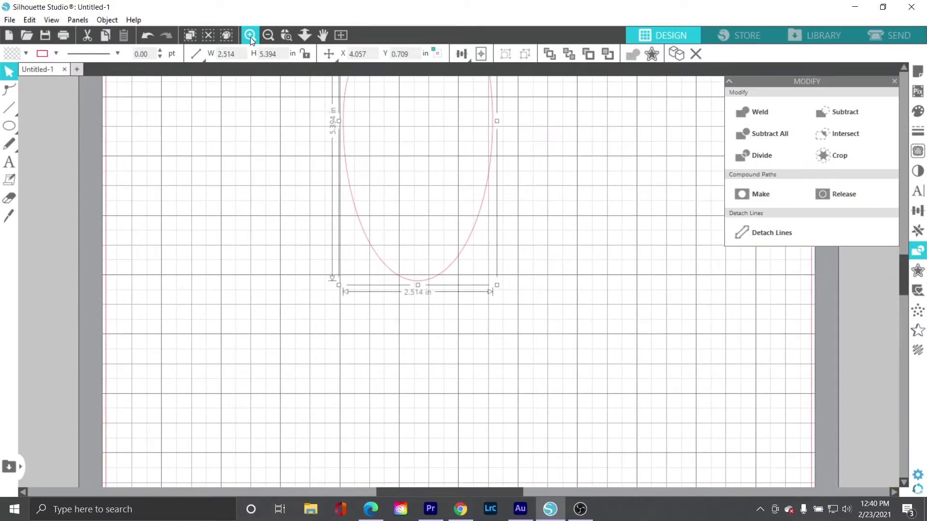
click(250, 35)
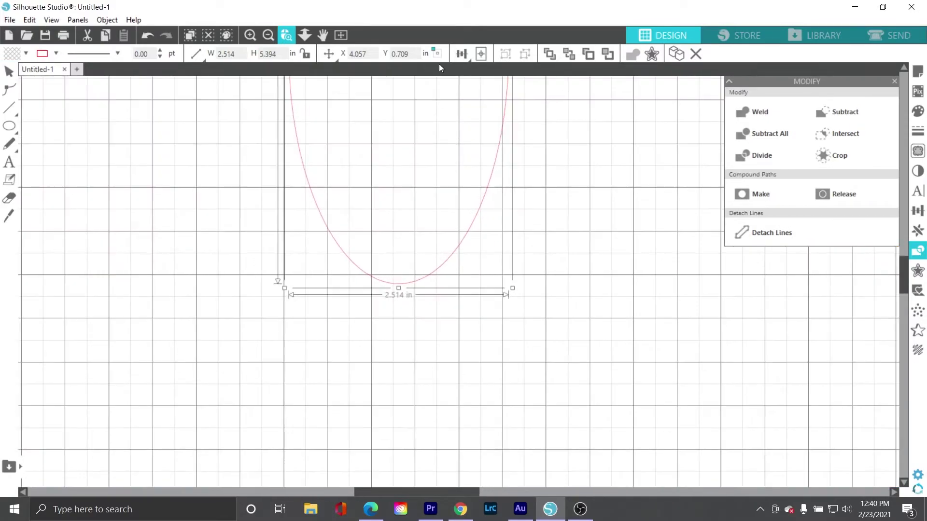
scroll(460, 278, down, 3)
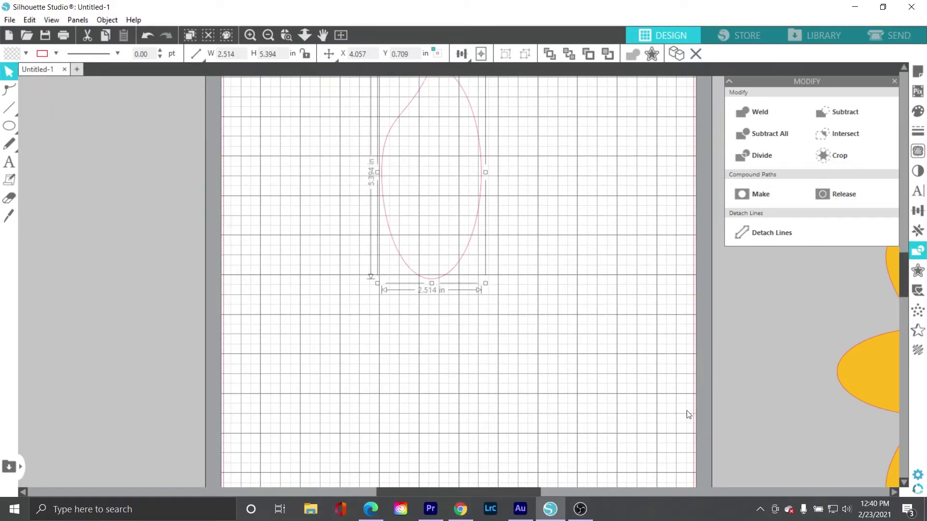
scroll(564, 356, up, 3)
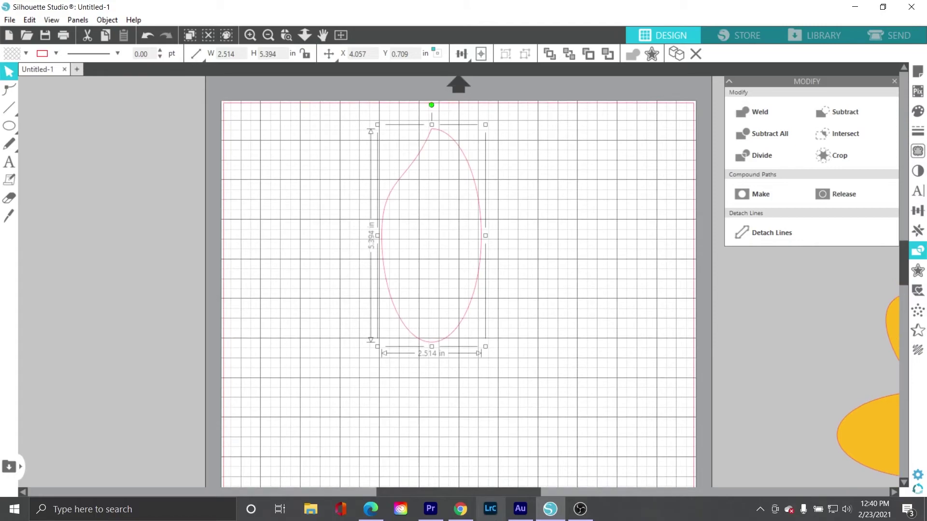
mouse_move(479, 494)
mouse_down()
mouse_move(491, 494)
mouse_move(476, 490)
mouse_up()
scroll(530, 324, up, 2)
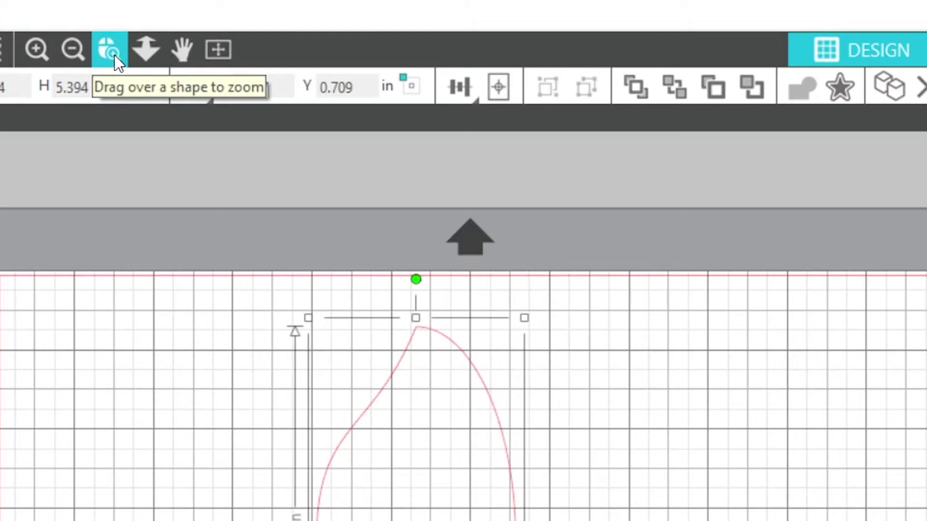
click(114, 55)
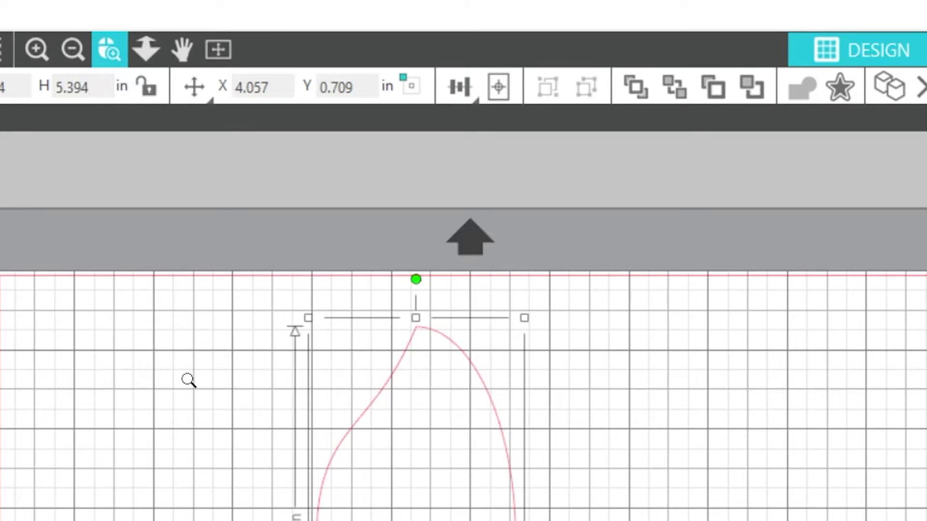
drag(221, 286, 295, 379)
drag(380, 200, 544, 247)
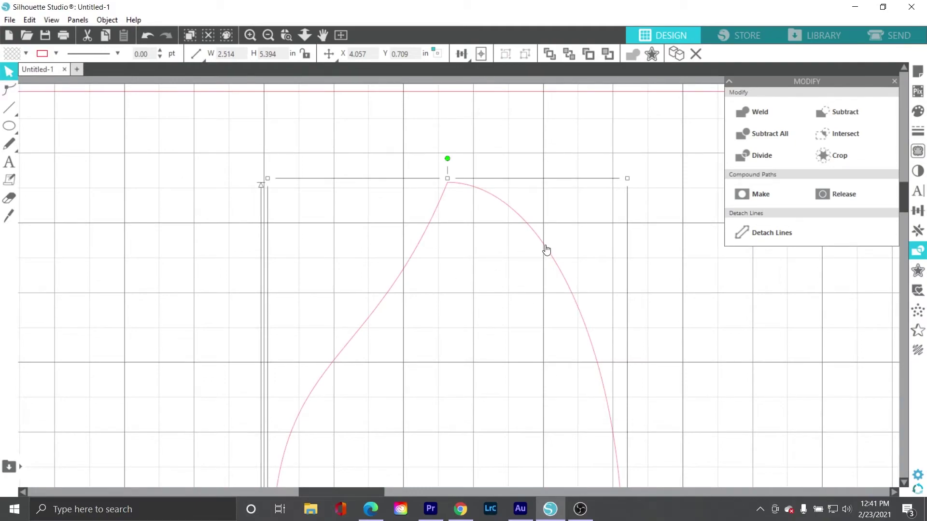
drag(546, 250, 503, 250)
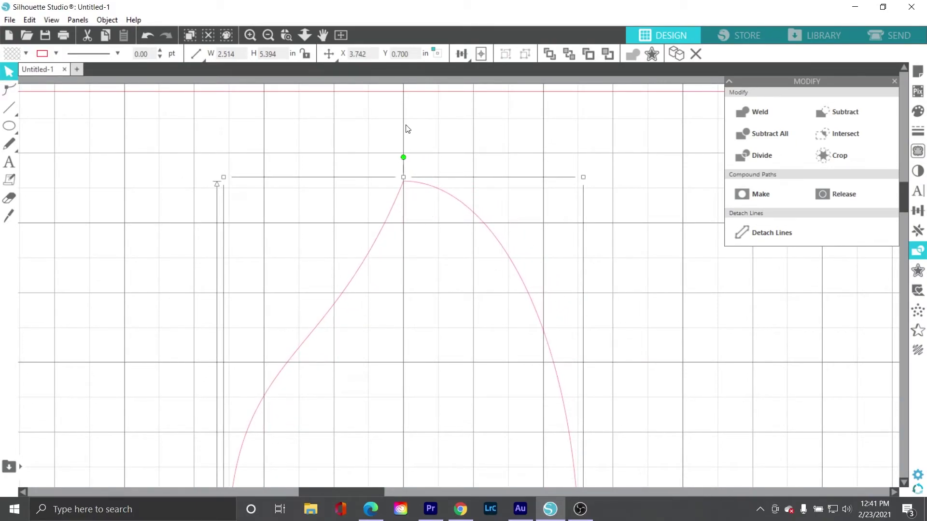
- Pull the tip point's right handle down and adjust the left one, placing both on grid intersections for a symmetrical pointed petal
click(9, 89)
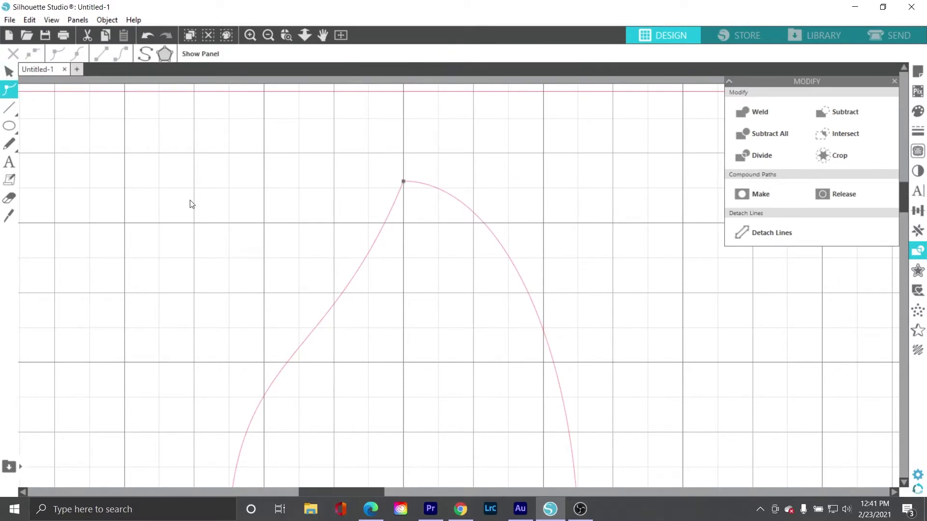
click(404, 182)
drag(403, 182, 404, 182)
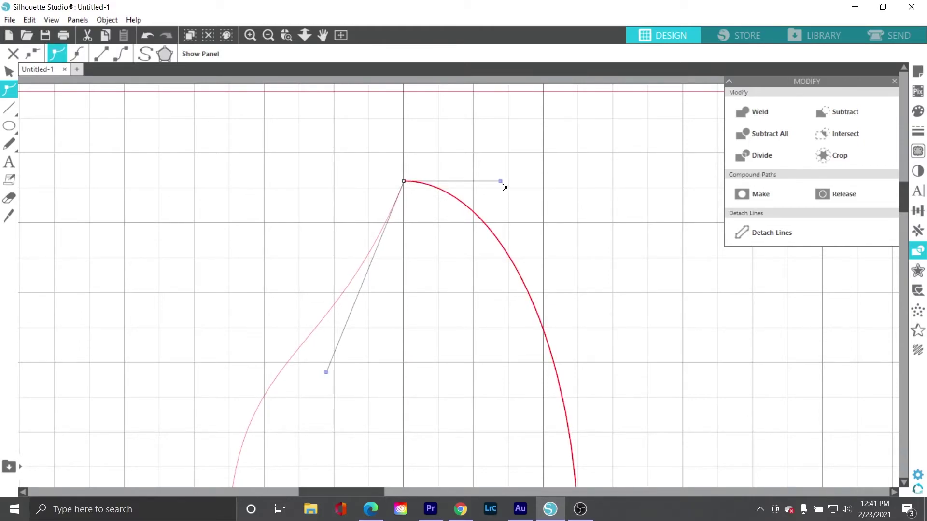
drag(504, 183, 476, 366)
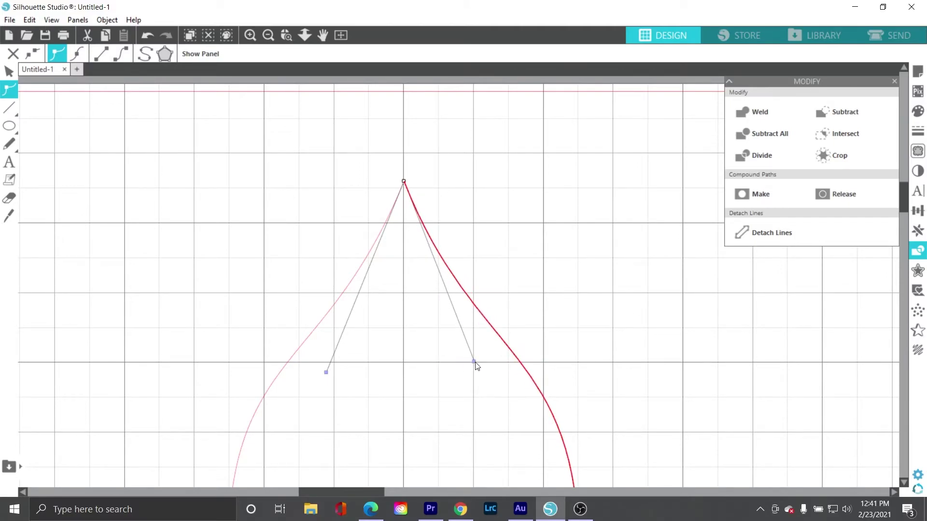
drag(330, 375, 336, 366)
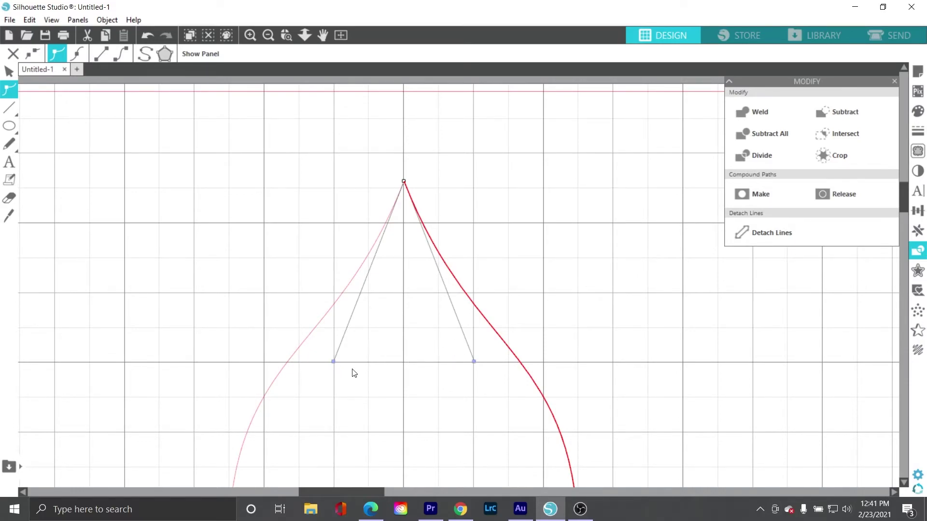
click(8, 71)
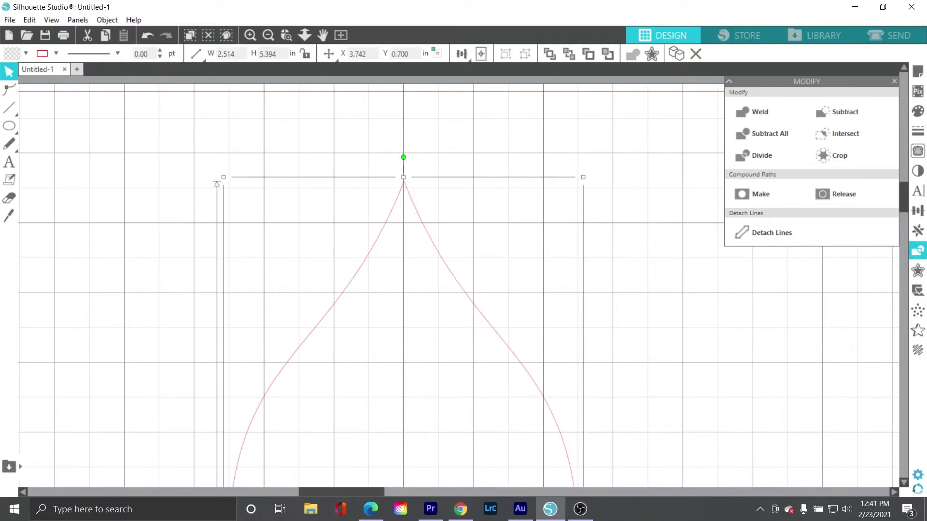
- Fill the symmetrical pointed petal with blue-violet
key(F3)
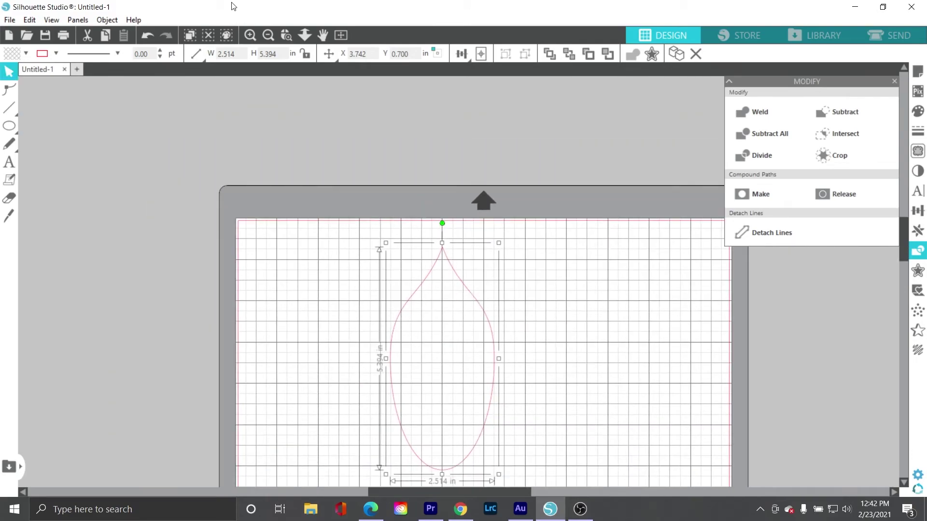
click(269, 35)
click(271, 35)
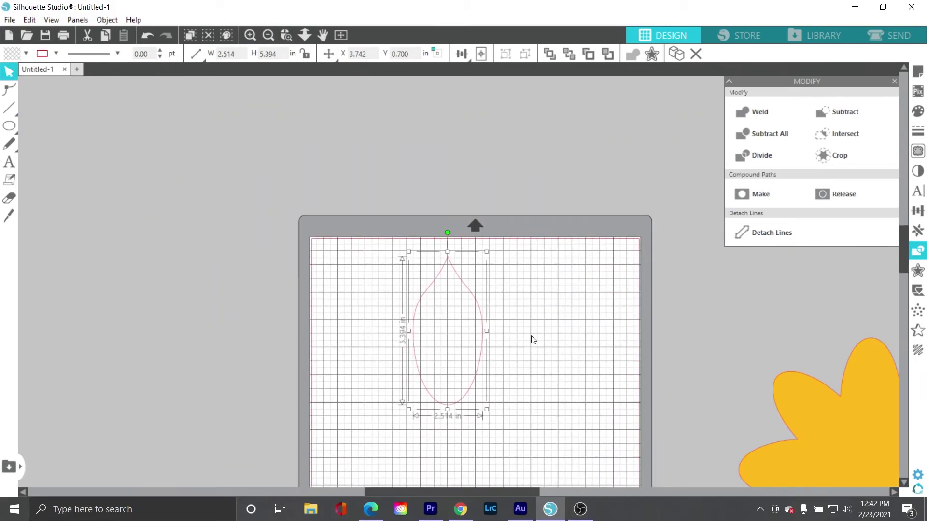
scroll(533, 340, down, 3)
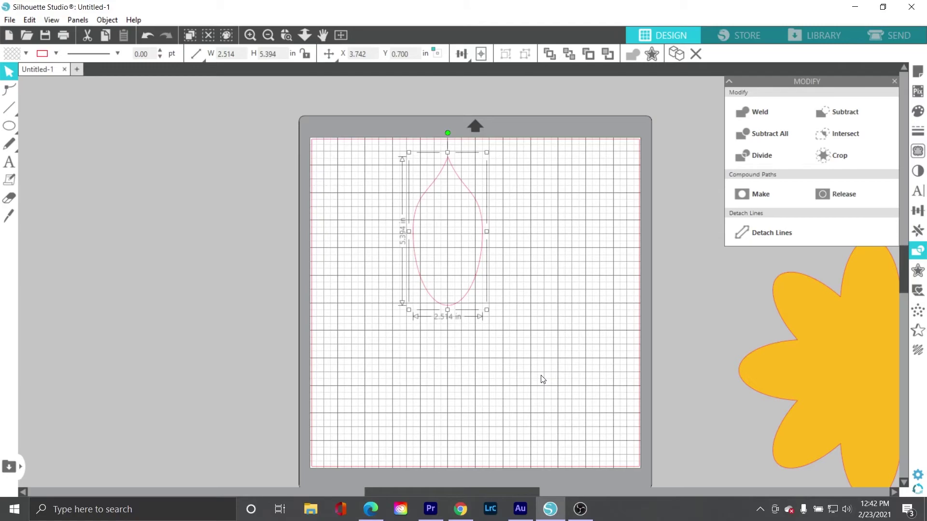
click(26, 53)
click(53, 110)
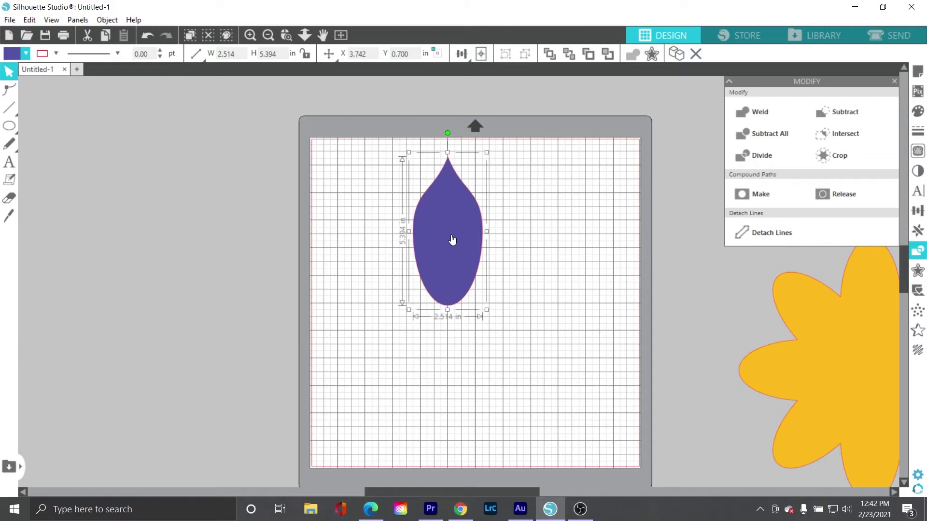
- Duplicate the petal and place the copy directly below the original, at about X 3.742 in and Y 6.280 in
key(k)
drag(455, 232, 467, 233)
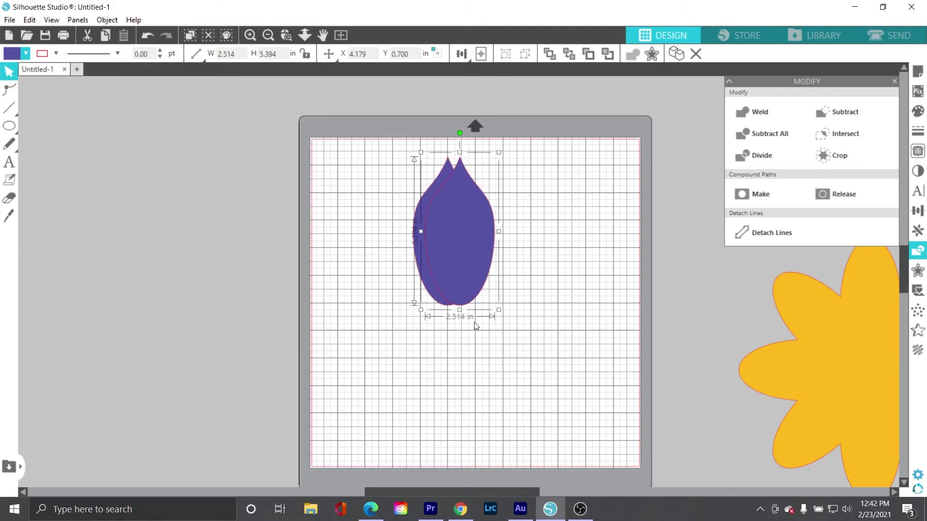
drag(459, 245, 446, 369)
drag(449, 388, 450, 376)
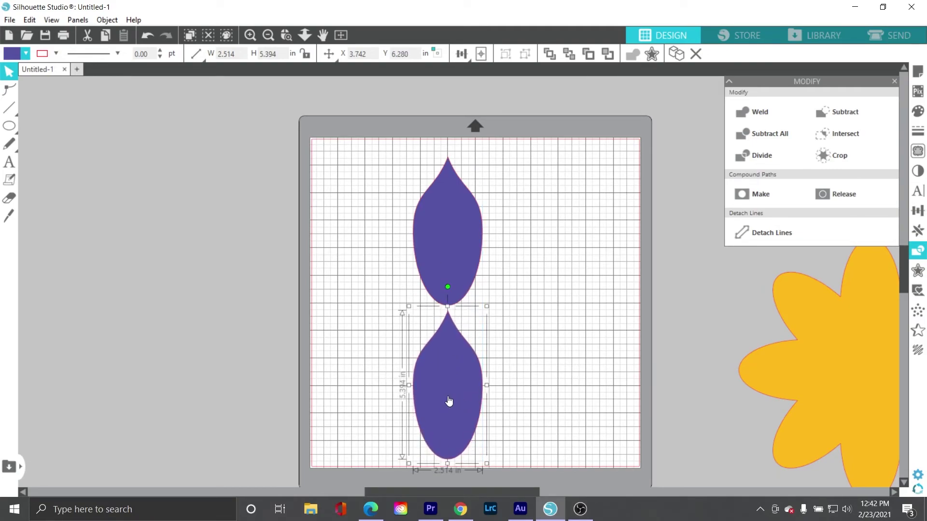
- Rotate the lower petal by 180° so its tip points down
click(107, 22)
mouse_move(119, 74)
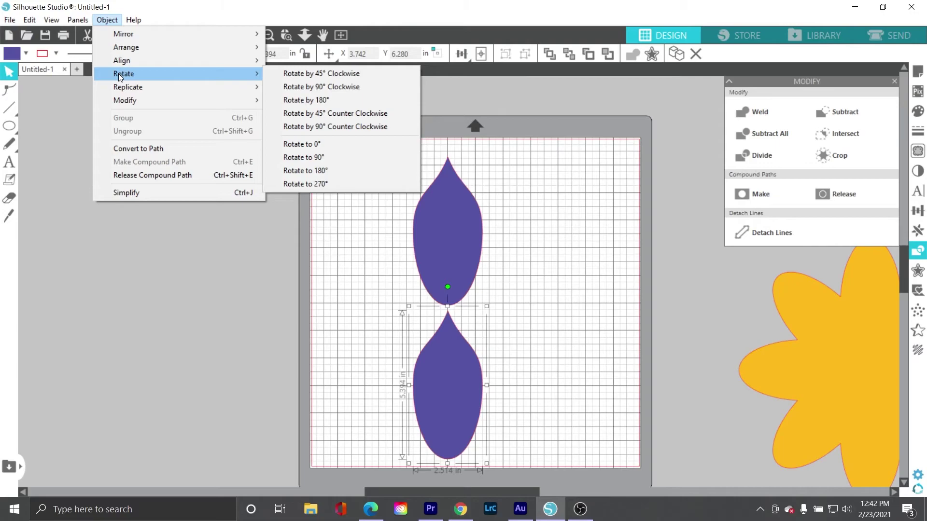
click(322, 100)
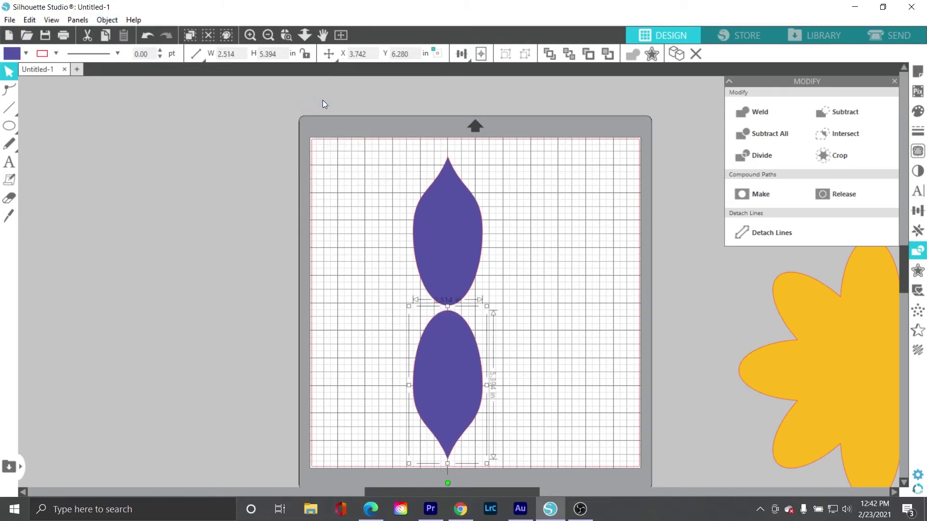
- Flip the lower petal vertically so its tip points up, and move it up against the upper petal at Y 6.072 in
click(109, 21)
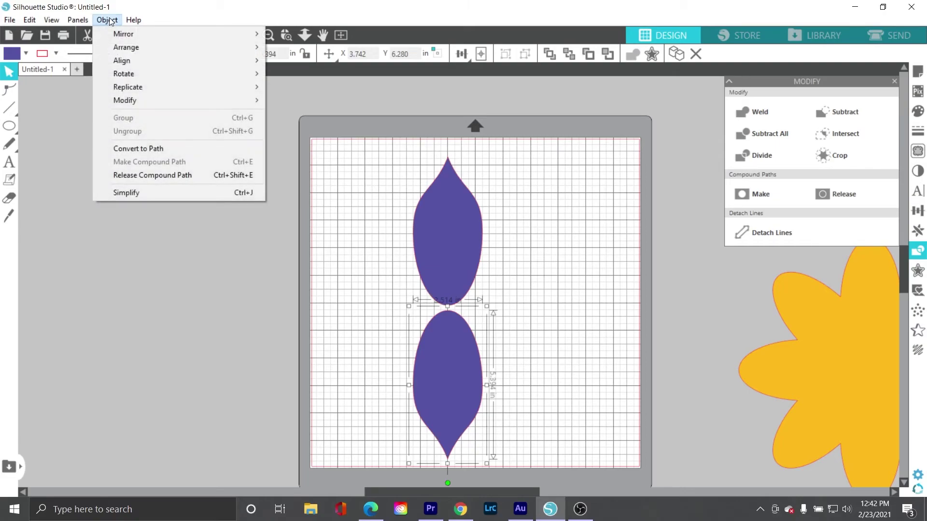
mouse_move(114, 35)
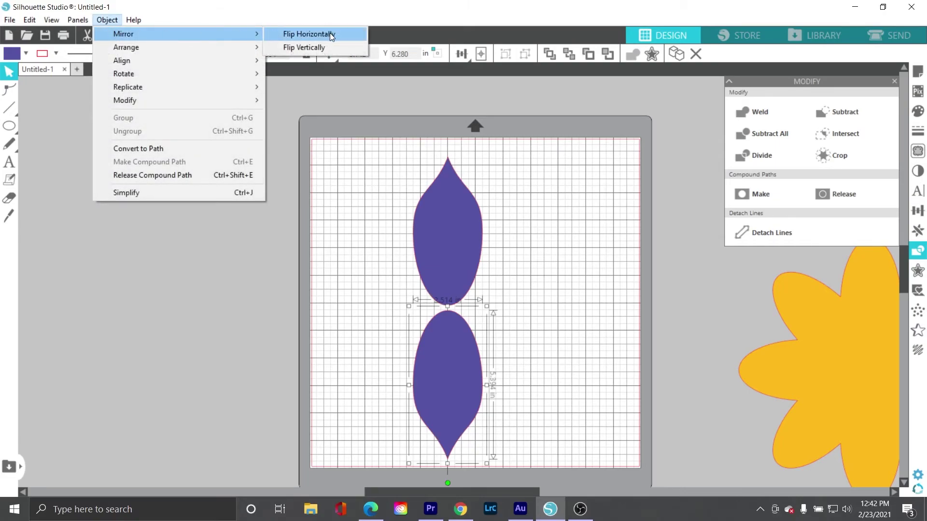
click(329, 45)
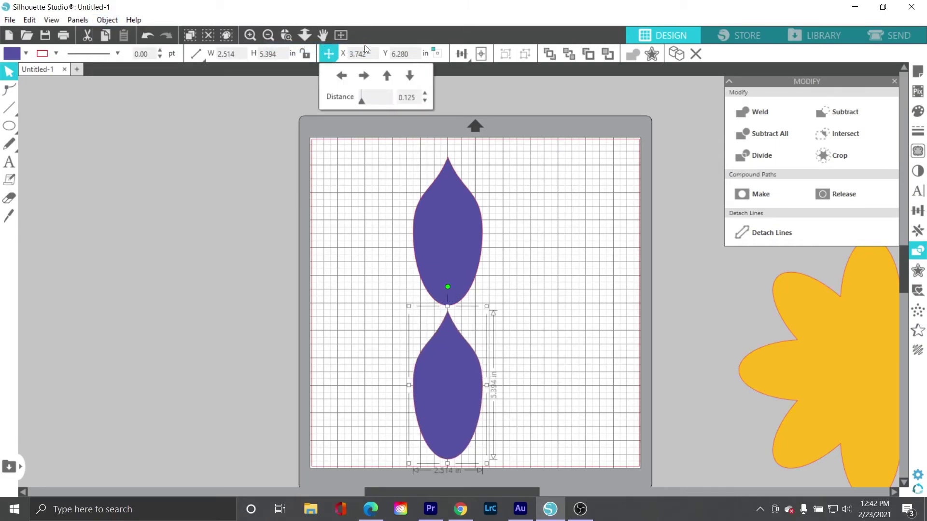
scroll(652, 231, down, 1)
key(Up)
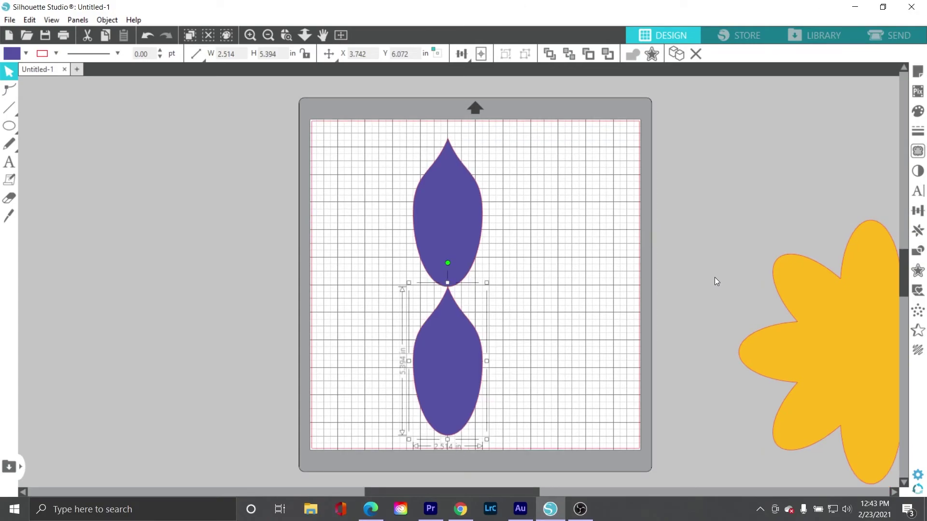
- Delete the lower petal and replicate the remaining one as a mirrored copy directly below it
key(Delete)
click(445, 242)
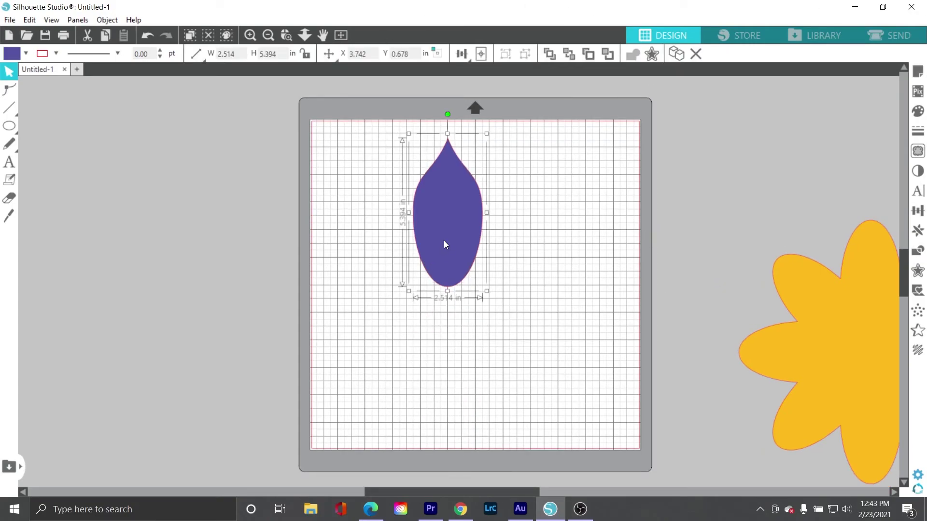
click(917, 231)
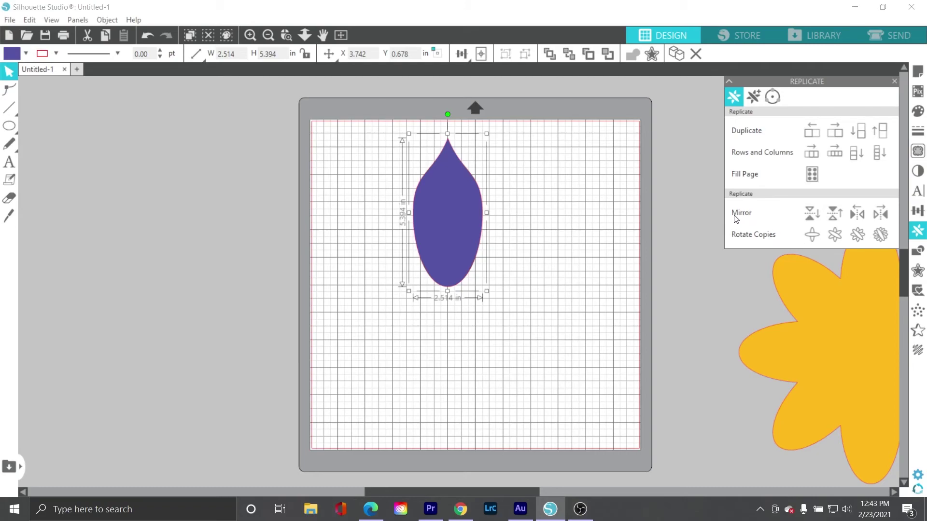
click(812, 212)
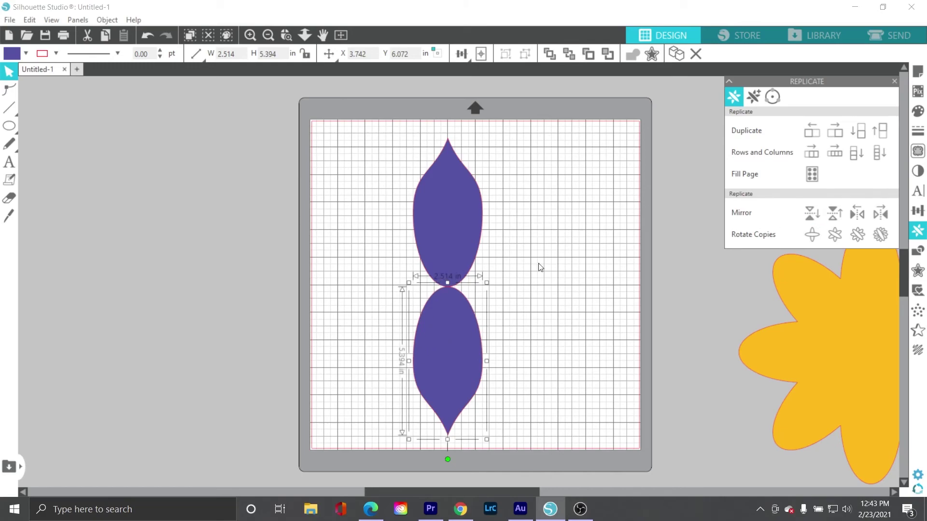
- Nudge the mirrored lower petal up to Y 6.050 in so that it slightly overlaps the upper petal
click(530, 321)
click(458, 341)
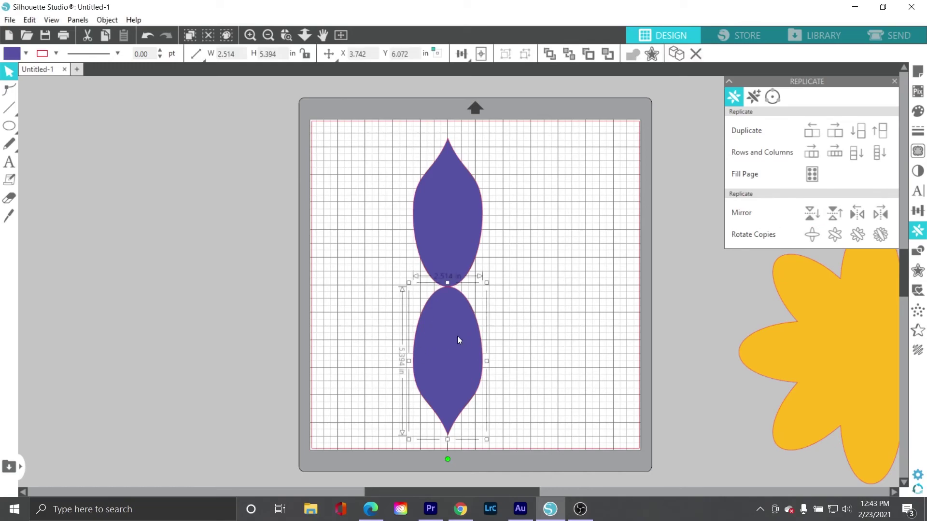
key(Up)
key(Up)
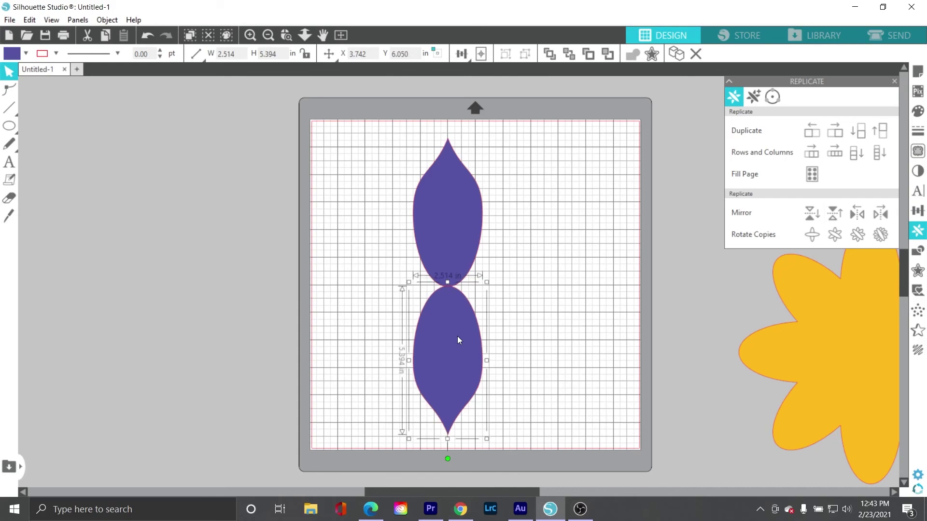
- Weld the two petals together and replicate the pair with three rotated copies to form an eight-petal flower
shift+click(454, 221)
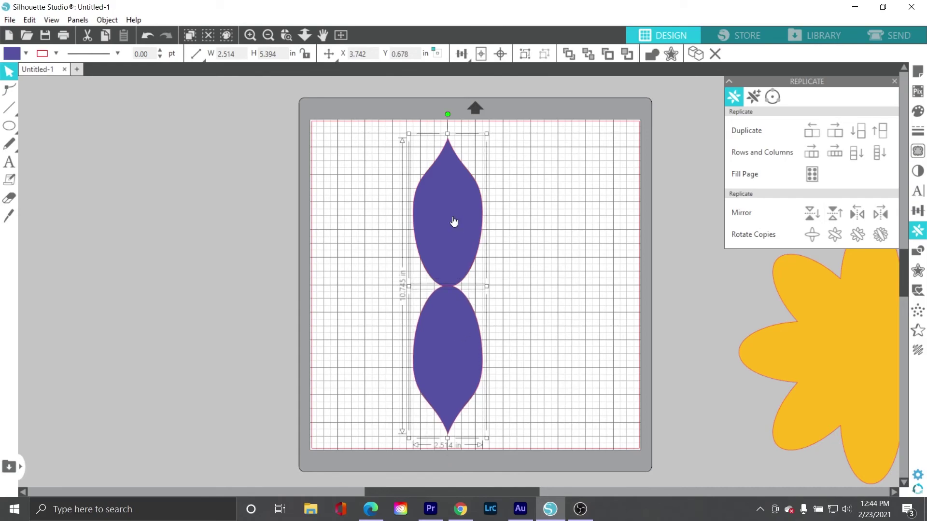
click(648, 57)
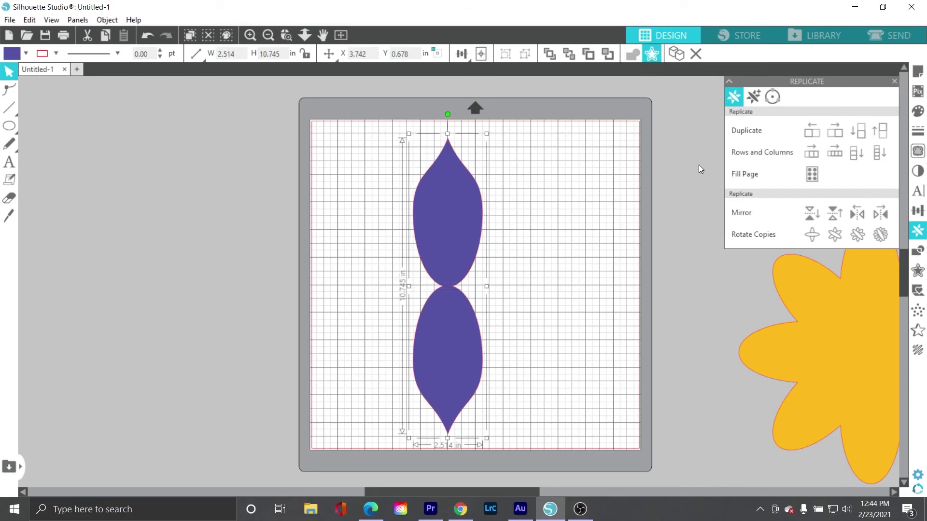
click(854, 234)
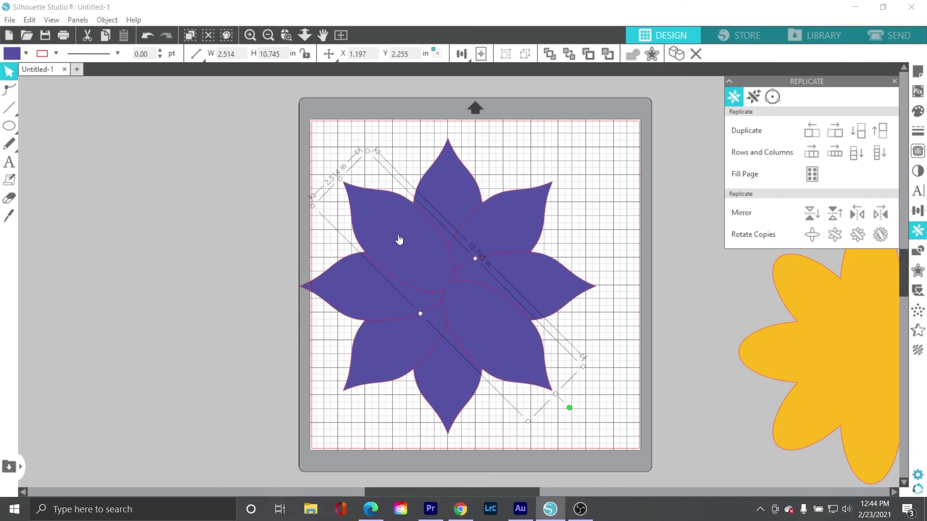
- Select all the petal pairs, move them onto the page at about X 0.392 in and Y 0.372 in, and weld them into one flower
click(444, 176)
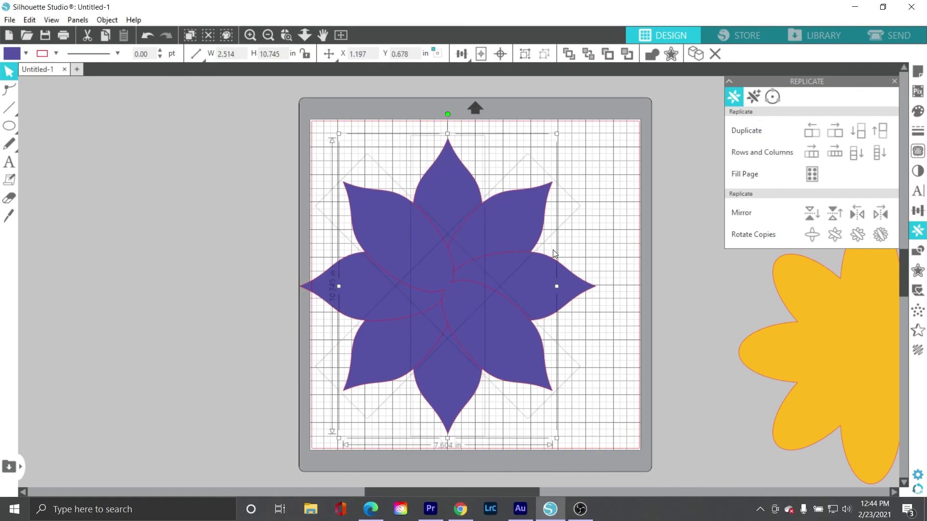
drag(253, 106, 599, 358)
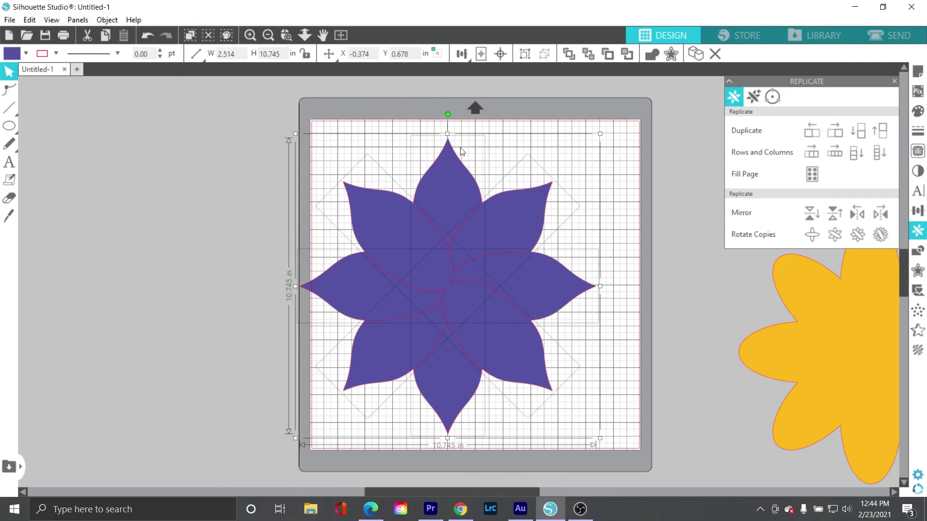
drag(444, 285, 465, 268)
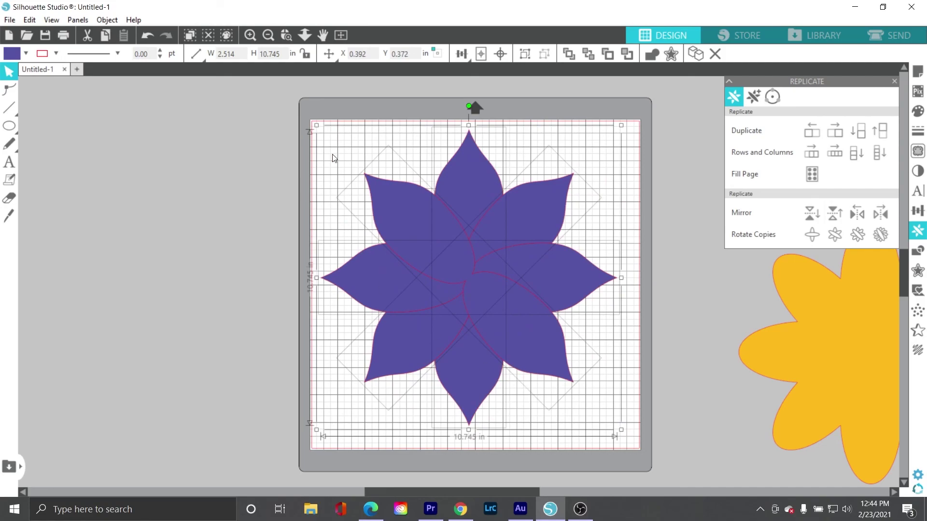
click(651, 54)
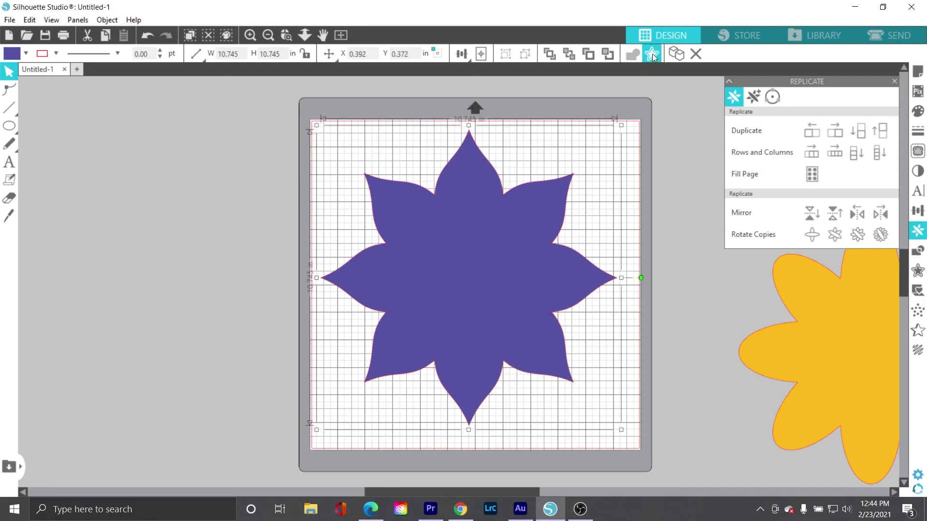